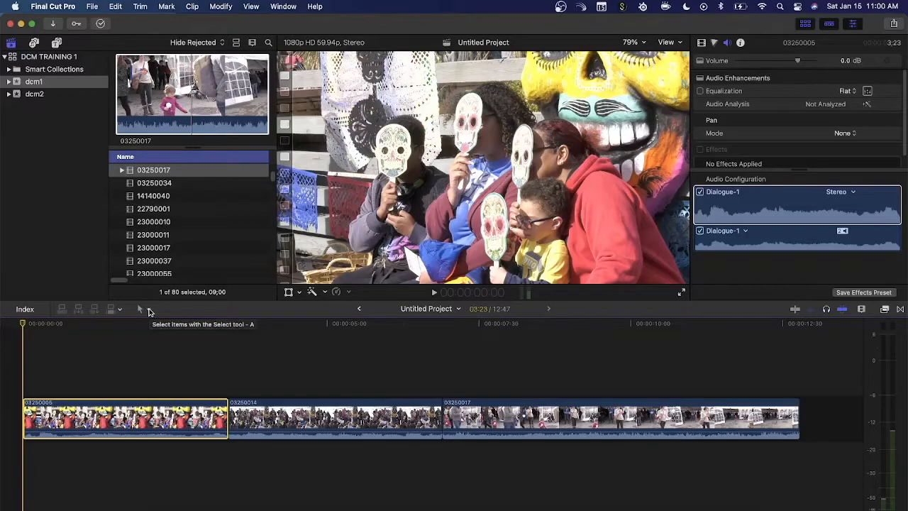
- Move clip 03250014 out of the primary storyline and connect it above 03250005 at the project's start
{"action": "left_click", "coordinate": [147, 310]}
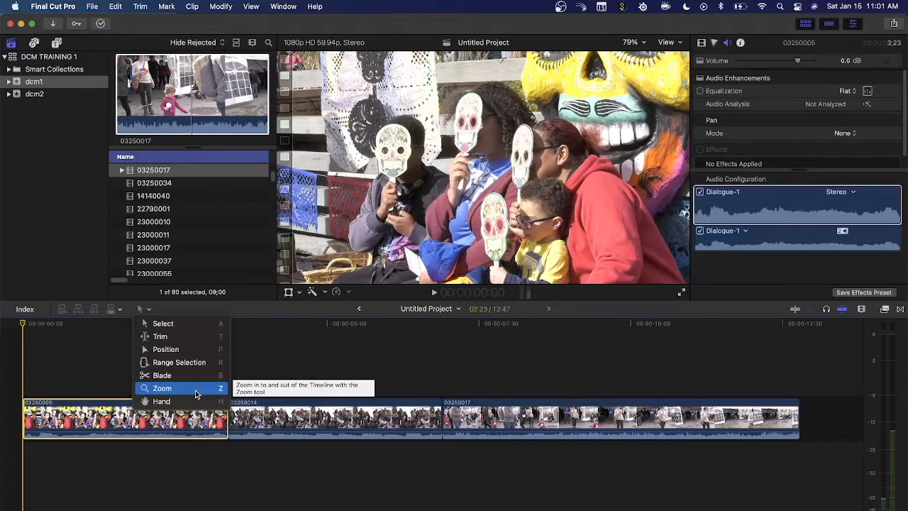
{"action": "left_click", "coordinate": [196, 325]}
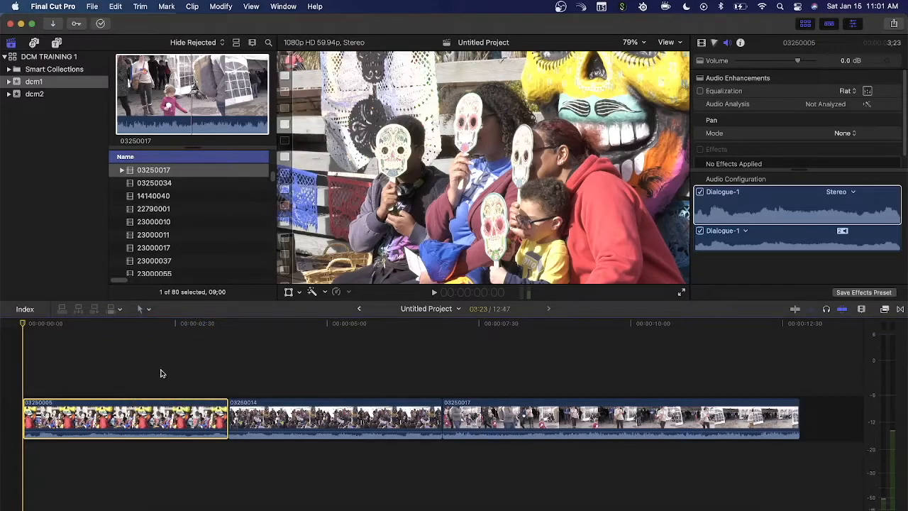
{"action": "key", "text": "super+Right"}
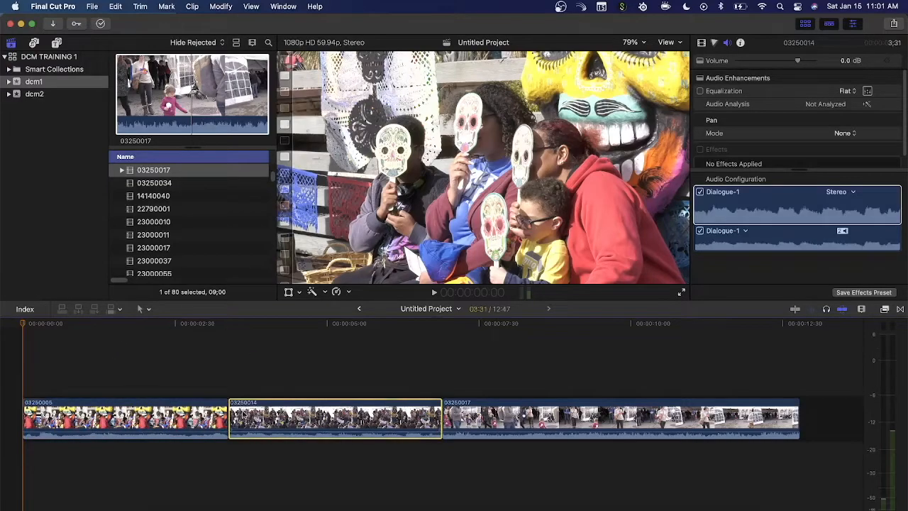
{"action": "left_click_drag", "start_coordinate": [251, 416], "coordinate": [47, 371]}
{"action": "left_click", "coordinate": [146, 417]}
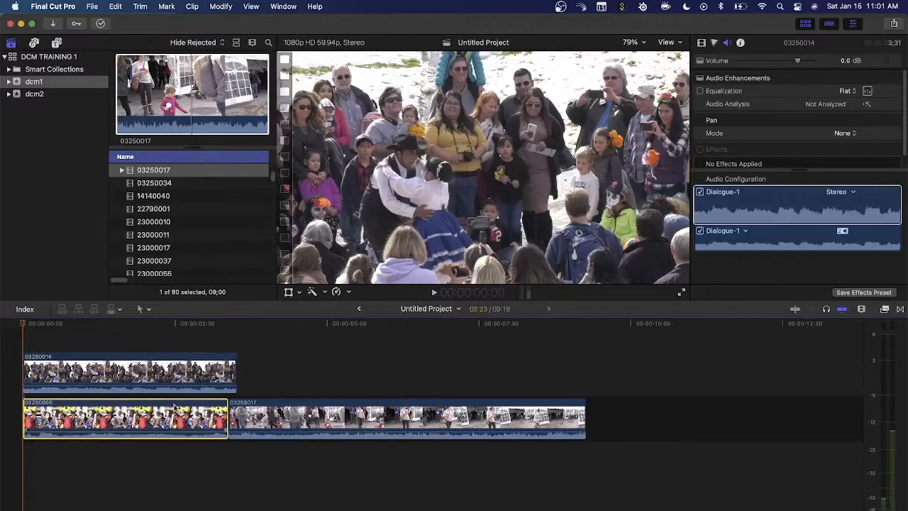
- Try moving connected clip 03250014 on its own, and moving 03250005 behind 03250017 and back
{"action": "left_click_drag", "start_coordinate": [71, 374], "coordinate": [51, 369]}
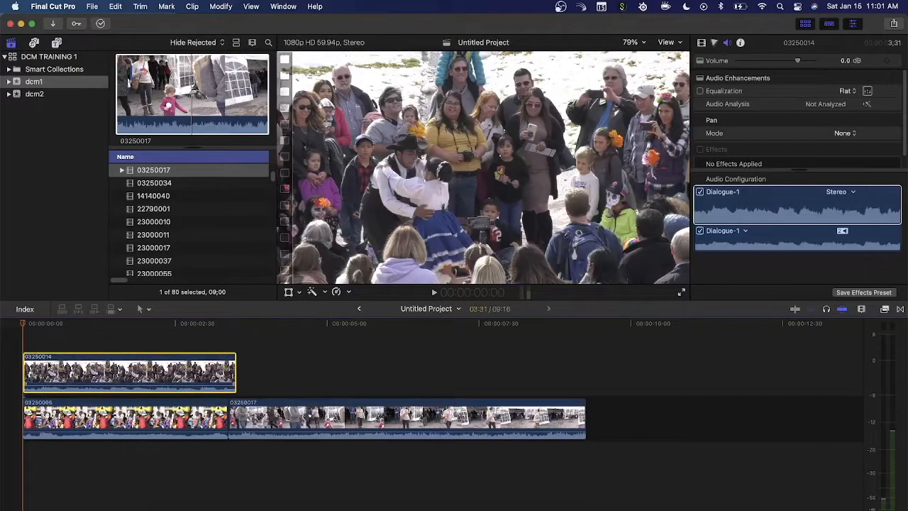
{"action": "left_click", "coordinate": [66, 420]}
{"action": "left_click", "coordinate": [52, 370]}
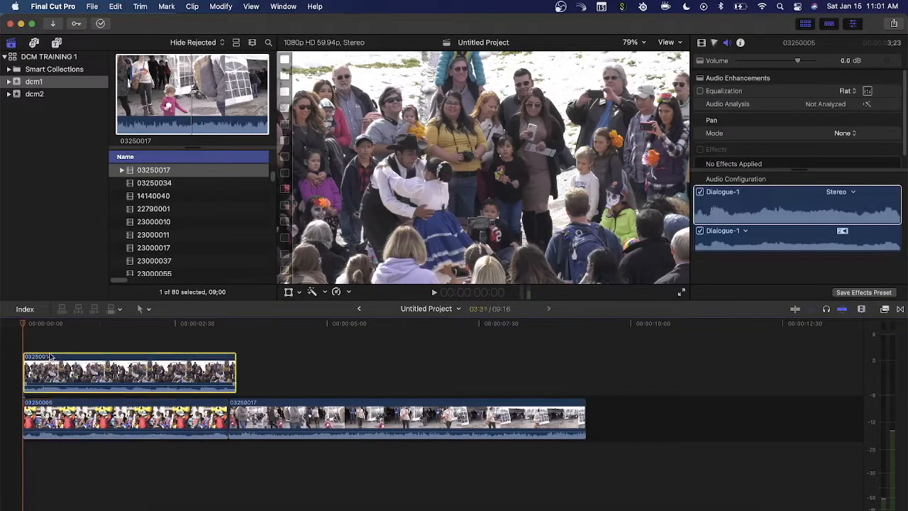
{"action": "left_click", "coordinate": [61, 419]}
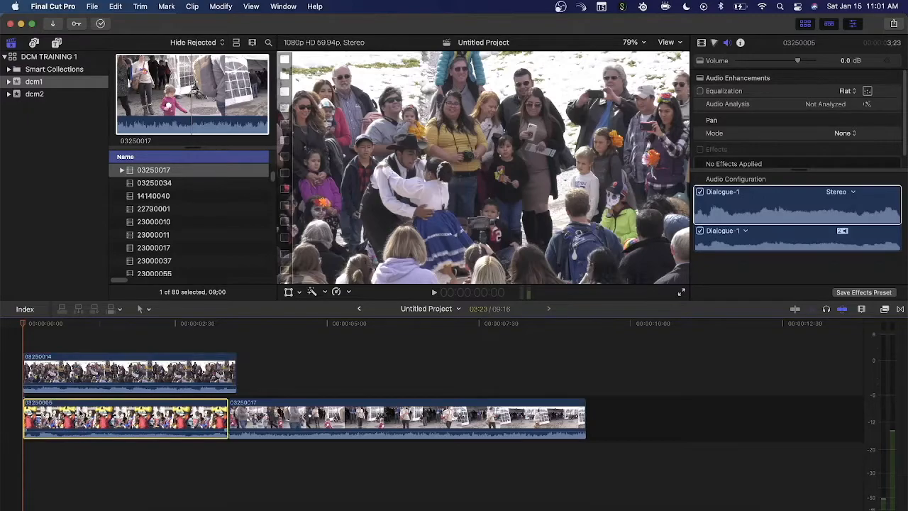
{"action": "left_click", "coordinate": [72, 374]}
{"action": "left_click_drag", "start_coordinate": [92, 373], "coordinate": [206, 373]}
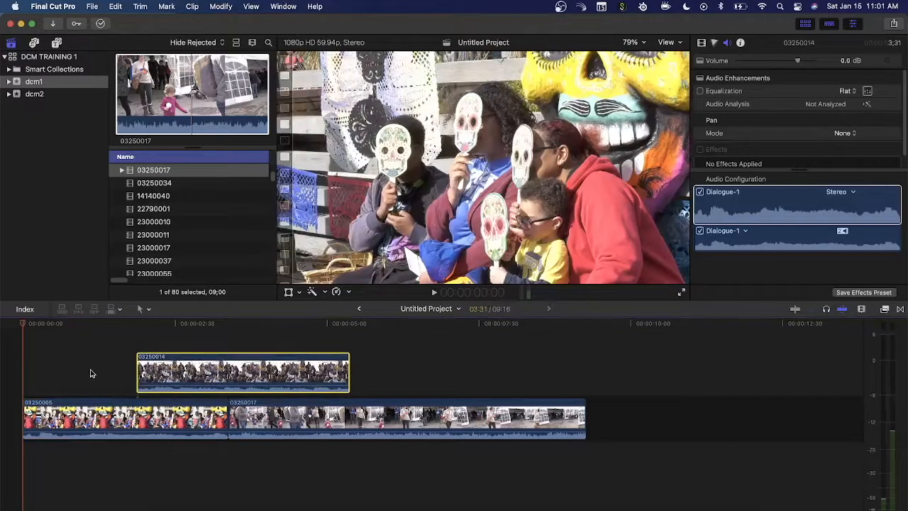
{"action": "key", "text": "super+z"}
{"action": "left_click_drag", "start_coordinate": [121, 416], "coordinate": [200, 423]}
{"action": "left_click_drag", "start_coordinate": [419, 420], "coordinate": [125, 417]}
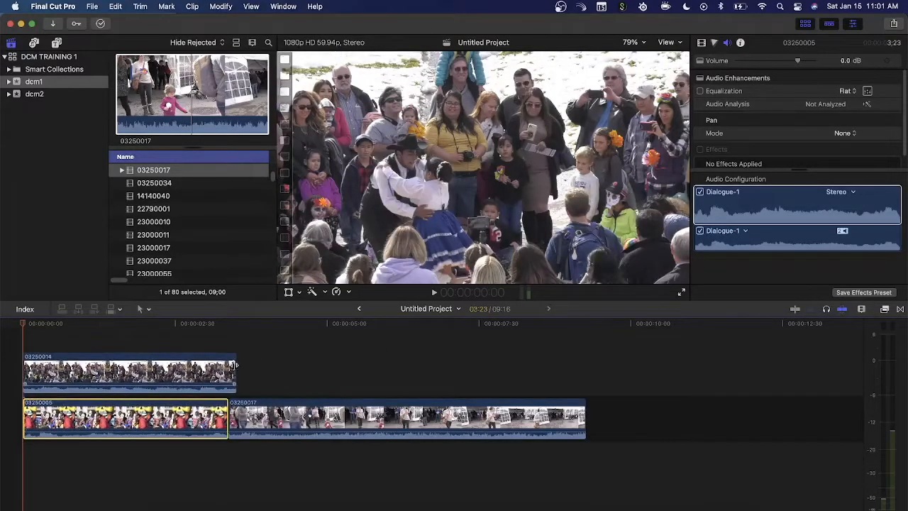
- Trim the end of connected clip 03250014 to line up with the end of 03250005, and mute the system sound
{"action": "left_click_drag", "start_coordinate": [236, 360], "coordinate": [227, 358]}
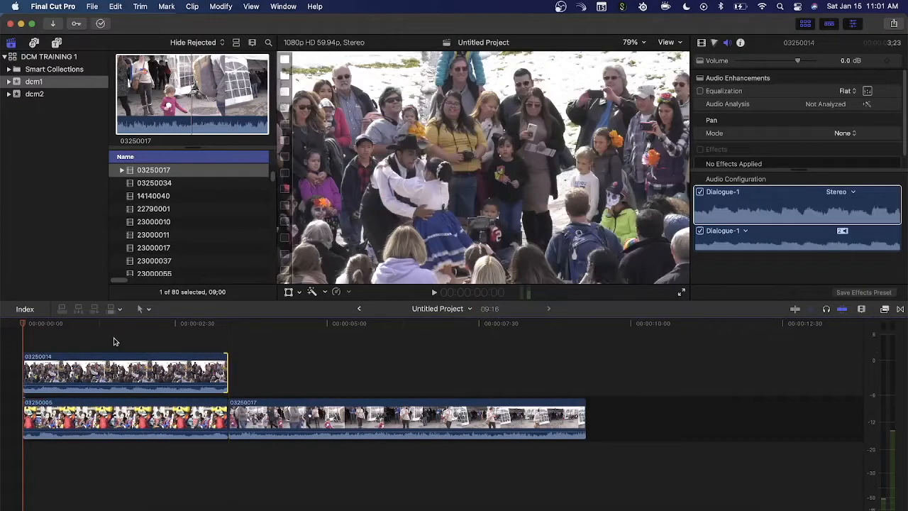
{"action": "key", "text": "XF86AudioMute"}
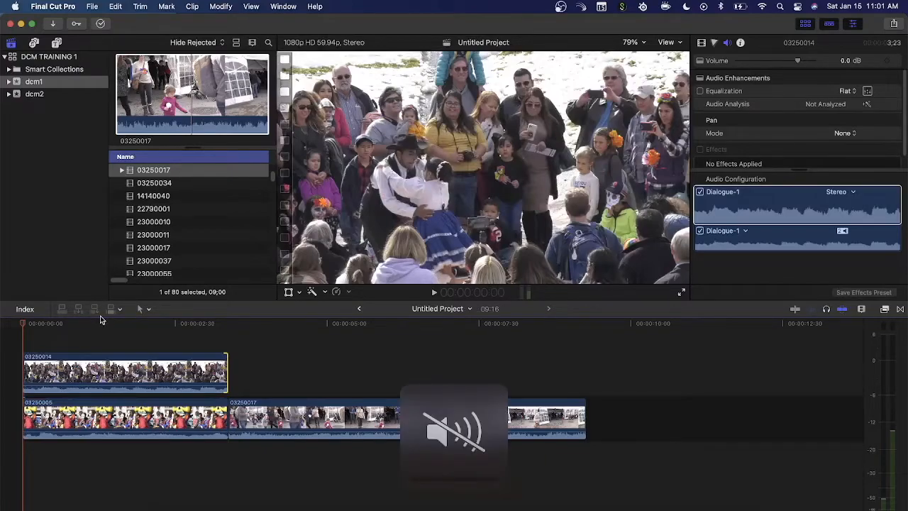
- Try moving 03250005 with its connected clip after 03250017, and return both to the project's start
{"action": "left_click", "coordinate": [71, 416]}
{"action": "left_click", "coordinate": [62, 374]}
{"action": "left_click", "coordinate": [86, 425]}
{"action": "left_click_drag", "start_coordinate": [86, 426], "coordinate": [642, 404]}
{"action": "left_click_drag", "start_coordinate": [406, 407], "coordinate": [112, 391]}
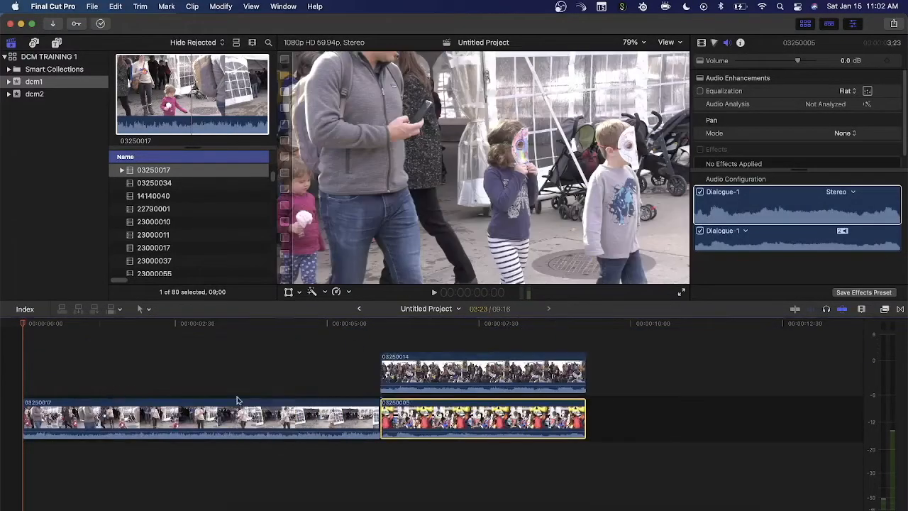
{"action": "left_click_drag", "start_coordinate": [404, 408], "coordinate": [110, 409]}
{"action": "left_click", "coordinate": [108, 374]}
{"action": "left_click", "coordinate": [117, 412]}
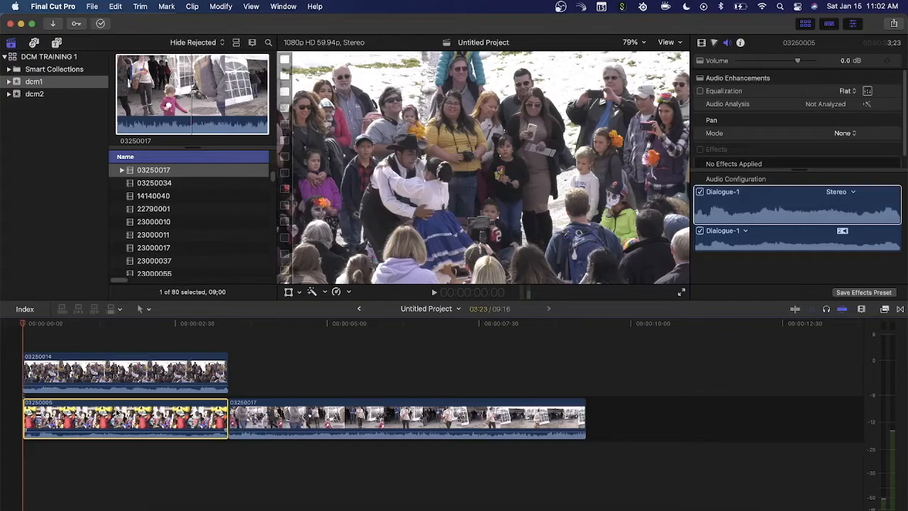
- Try placing 03250005 beyond the end of 03250017 with the Position tool, and undo the move
{"action": "left_click", "coordinate": [147, 310]}
{"action": "left_click", "coordinate": [143, 429]}
{"action": "left_click_drag", "start_coordinate": [99, 417], "coordinate": [675, 404]}
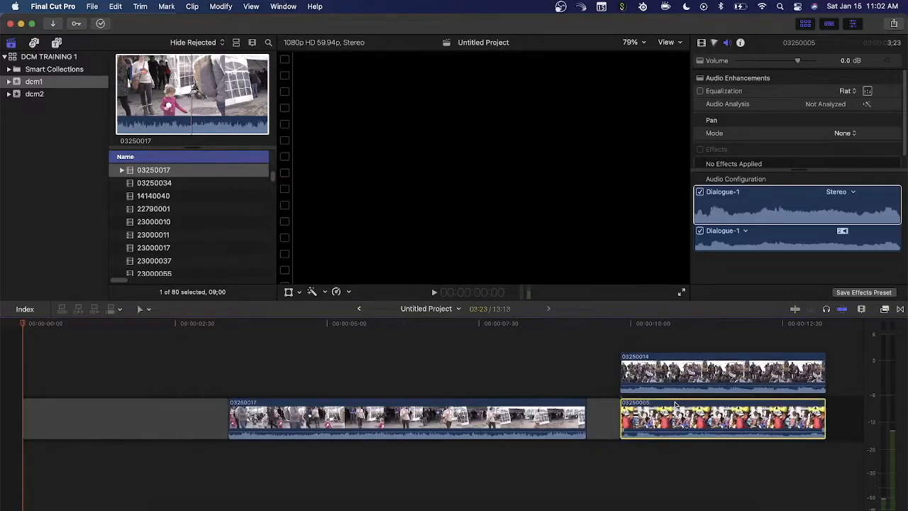
{"action": "key", "text": "super+z"}
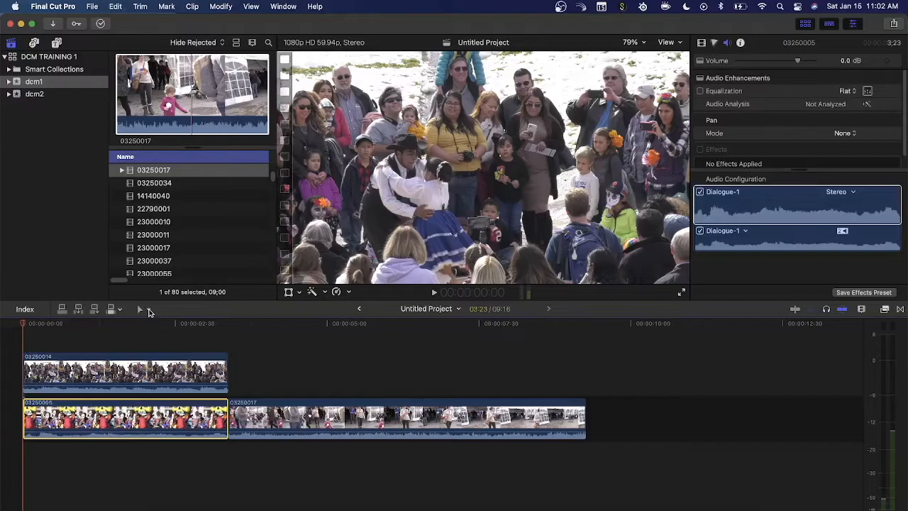
- Try shifting 03250005 partly over 03250017 with the Position tool and moving it behind 03250017 with the Select tool, undoing both moves
{"action": "left_click", "coordinate": [100, 381]}
{"action": "mouse_move", "coordinate": [92, 373]}
{"action": "left_mouse_down"}
{"action": "mouse_move", "coordinate": [311, 372]}
{"action": "mouse_move", "coordinate": [90, 368]}
{"action": "left_mouse_up"}
{"action": "left_click_drag", "start_coordinate": [61, 417], "coordinate": [142, 408]}
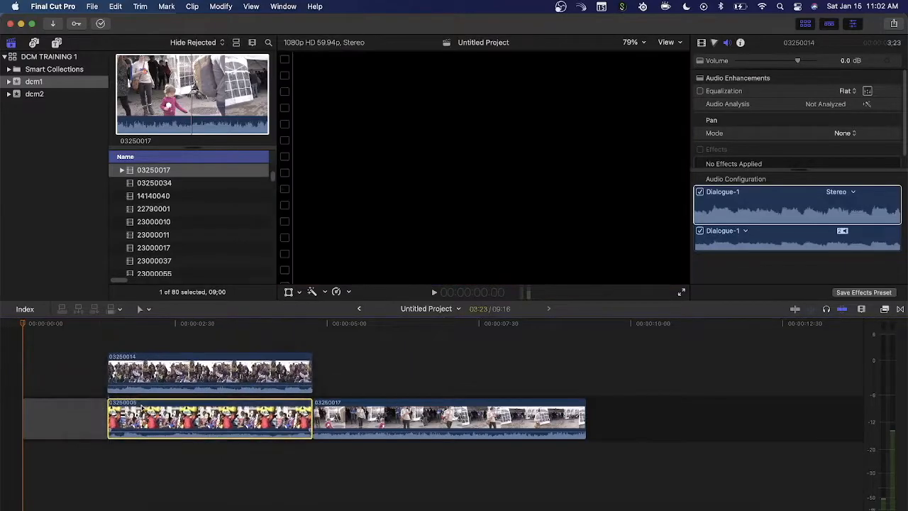
{"action": "key", "text": "super+z"}
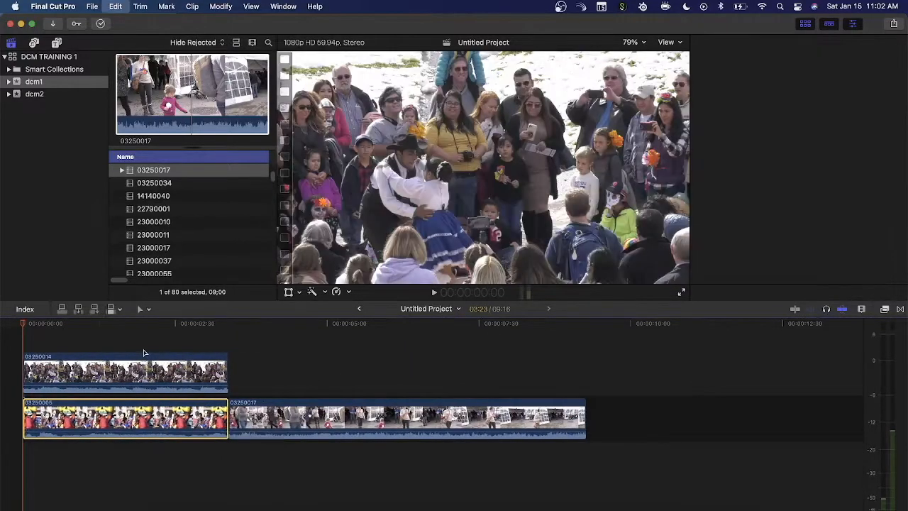
{"action": "left_click_drag", "start_coordinate": [89, 417], "coordinate": [648, 418]}
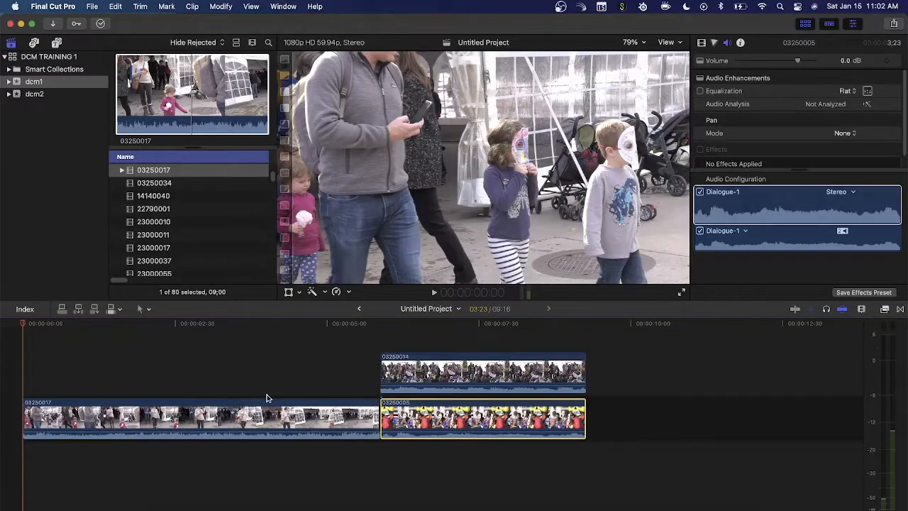
{"action": "key", "text": "super+z"}
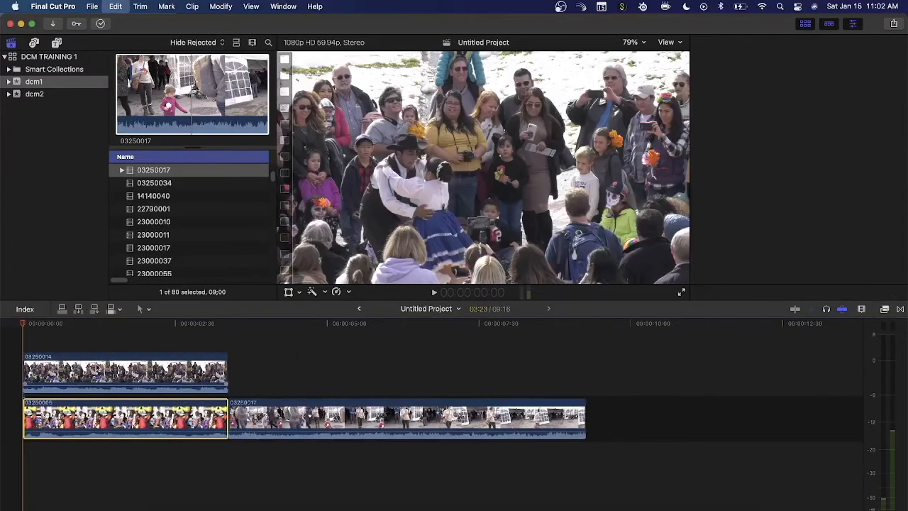
- Shorten connected clip 03250014 to 1:20 and insert a gap clip at the start of the project
{"action": "left_click", "coordinate": [98, 369]}
{"action": "key", "text": "super+z"}
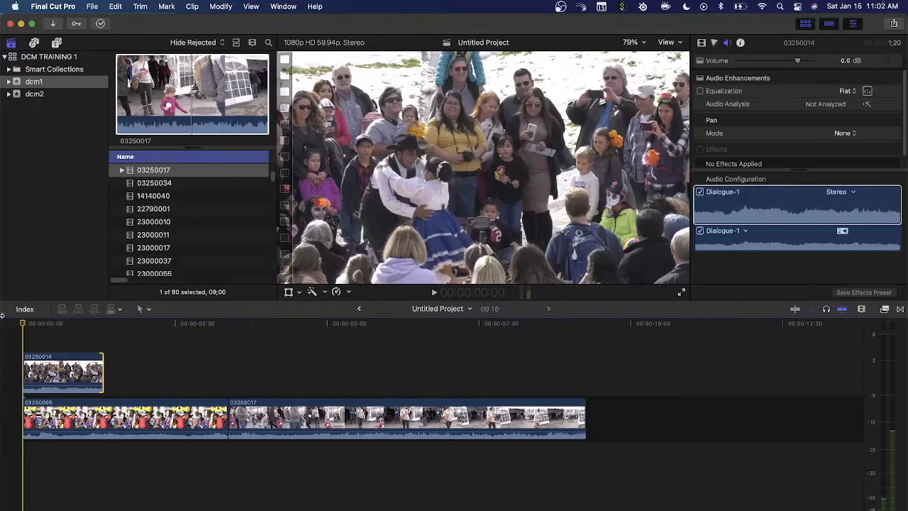
{"action": "key", "text": "alt+w"}
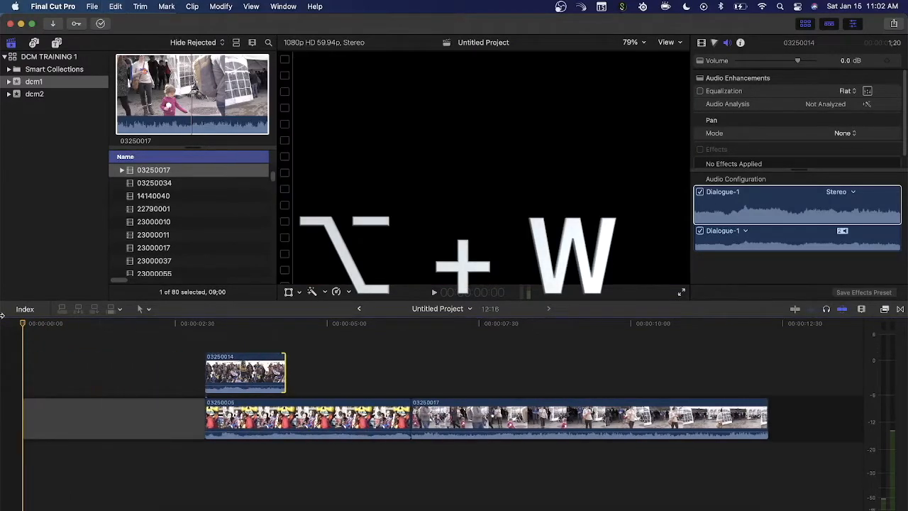
{"action": "left_click", "coordinate": [86, 431]}
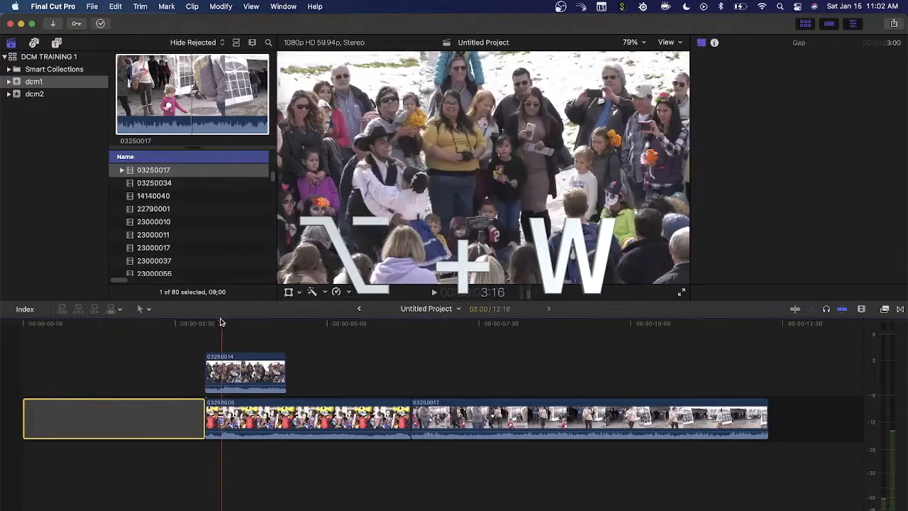
- Move connected clip 03250014 to the project's start above the gap, and trim the gap to 1:20
{"action": "left_click_drag", "start_coordinate": [39, 328], "coordinate": [2, 336]}
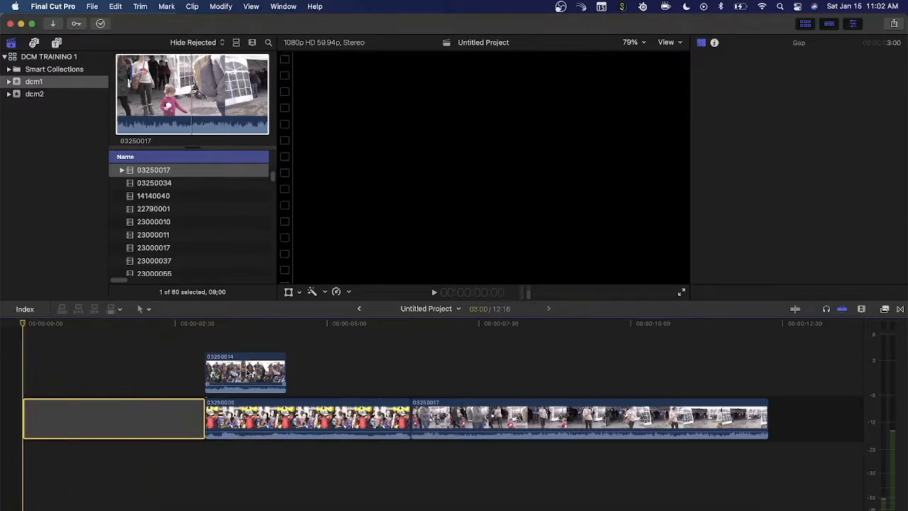
{"action": "left_click_drag", "start_coordinate": [241, 367], "coordinate": [8, 359]}
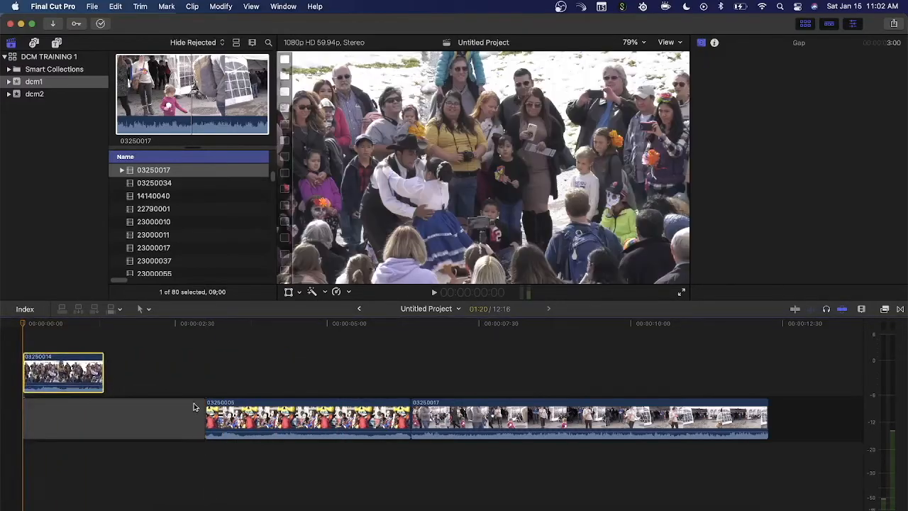
{"action": "left_click_drag", "start_coordinate": [204, 407], "coordinate": [99, 406]}
- Move clip 03250005 to the end of the primary storyline, after 03250017
{"action": "left_click_drag", "start_coordinate": [181, 418], "coordinate": [693, 427]}
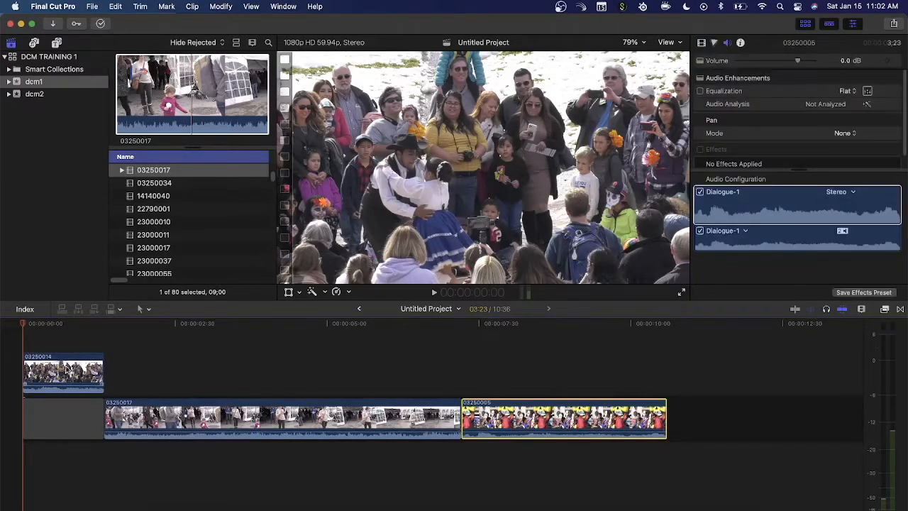
{"action": "left_click", "coordinate": [93, 370]}
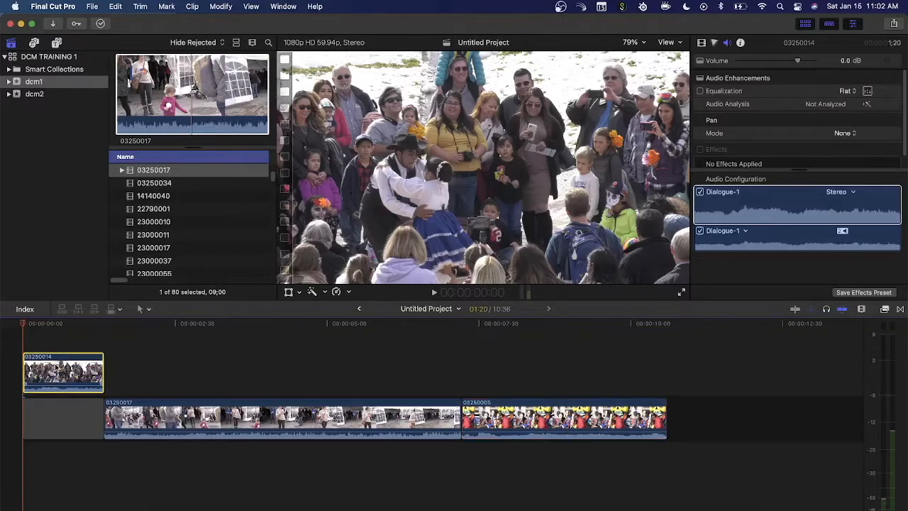
{"action": "left_click_drag", "start_coordinate": [97, 406], "coordinate": [104, 387]}
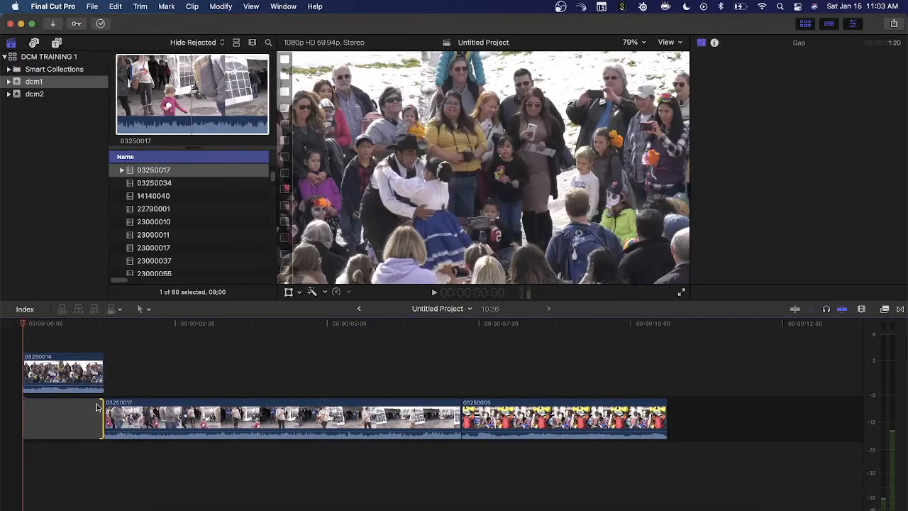
- With the playhead at 1:20, slip the footage inside clip 03250017 using the Trim tool, and return to the Select tool
{"action": "left_click", "coordinate": [148, 309]}
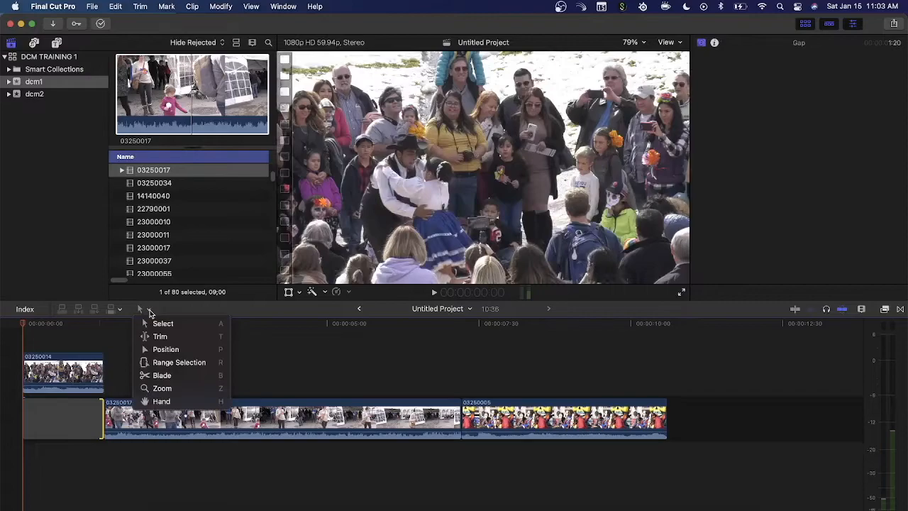
{"action": "left_click", "coordinate": [174, 308]}
{"action": "left_click", "coordinate": [146, 308]}
{"action": "left_click", "coordinate": [175, 334]}
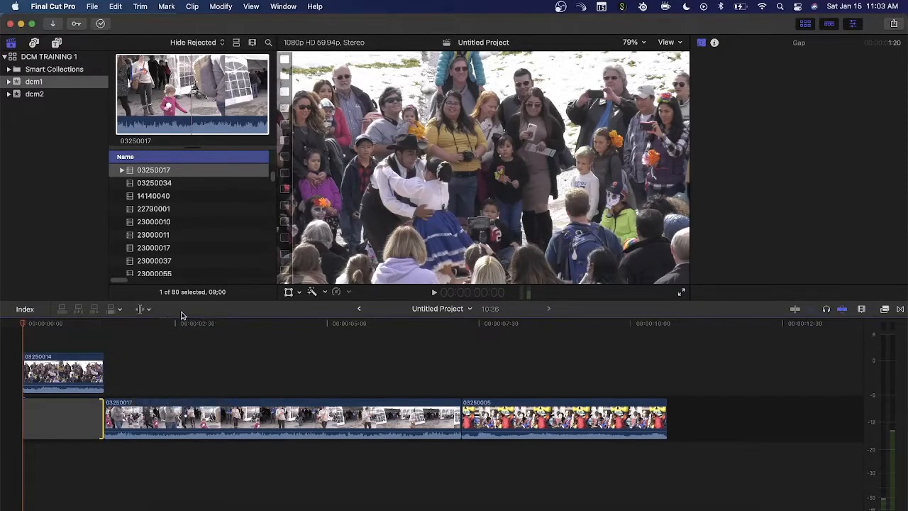
{"action": "left_click", "coordinate": [137, 328]}
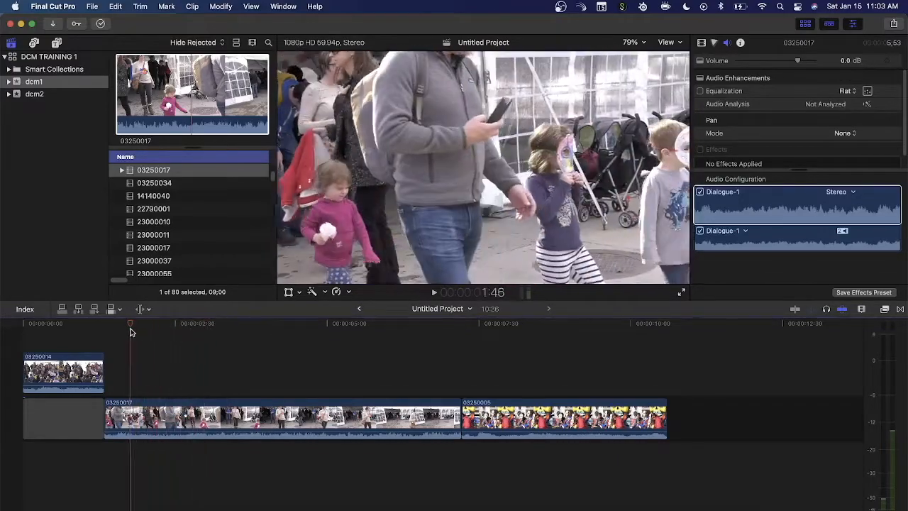
{"action": "left_click", "coordinate": [104, 326]}
{"action": "left_click", "coordinate": [141, 309]}
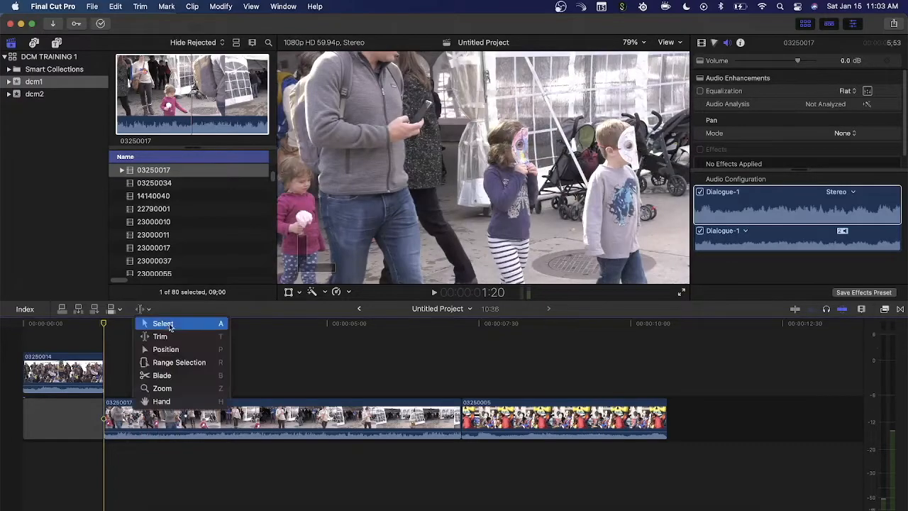
{"action": "left_click", "coordinate": [180, 335]}
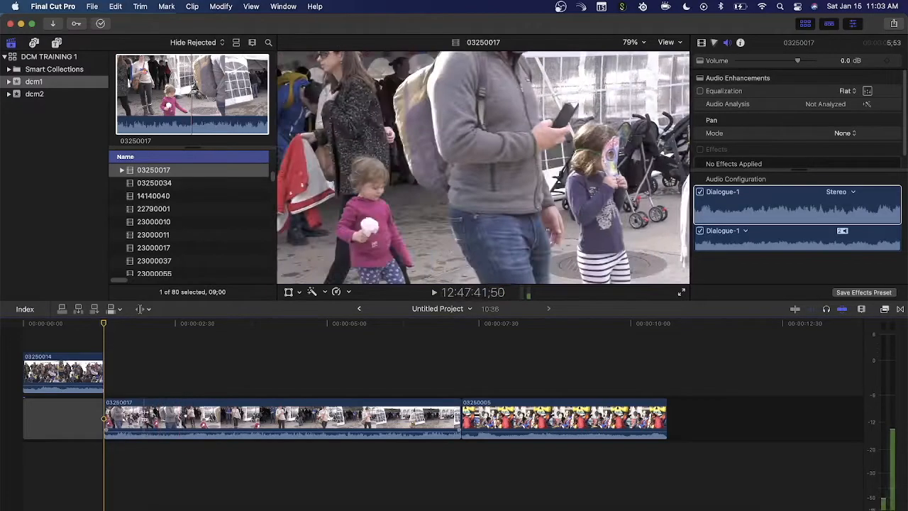
{"action": "left_click_drag", "start_coordinate": [144, 421], "coordinate": [182, 402]}
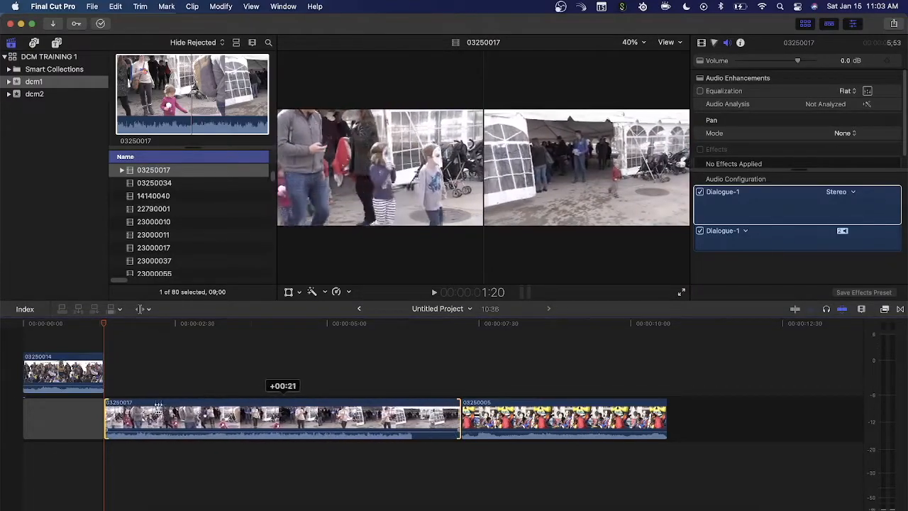
{"action": "left_click_drag", "start_coordinate": [149, 400], "coordinate": [171, 397]}
{"action": "key", "text": "a"}
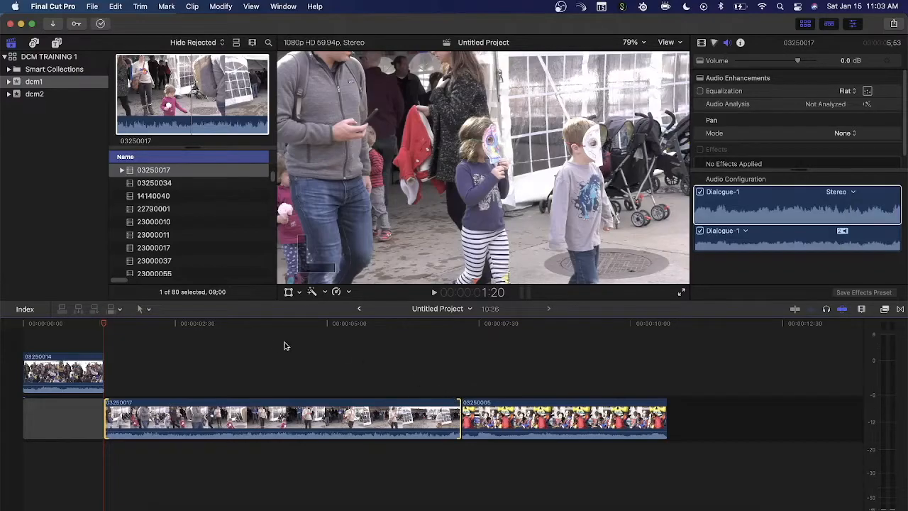
{"action": "left_click", "coordinate": [188, 324]}
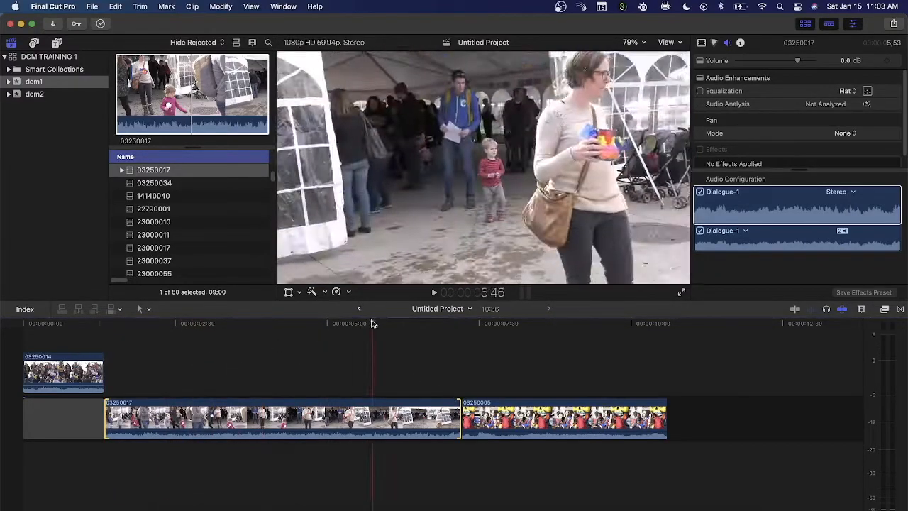
- Cut clip 03250017 at 5:21 with the Blade tool, and return to the Select tool
{"action": "left_click", "coordinate": [195, 323]}
{"action": "left_click", "coordinate": [149, 310]}
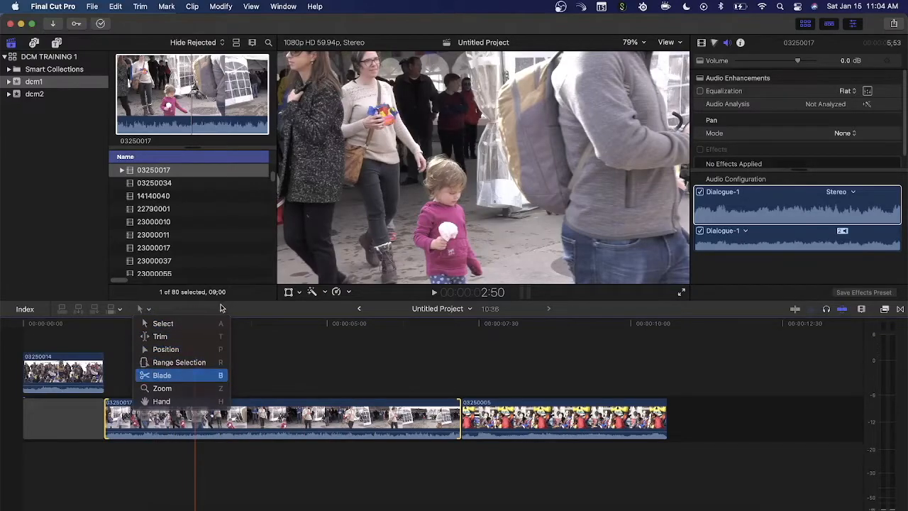
{"action": "left_click", "coordinate": [161, 374]}
{"action": "left_click_drag", "start_coordinate": [197, 323], "coordinate": [347, 322]}
{"action": "left_click", "coordinate": [347, 418]}
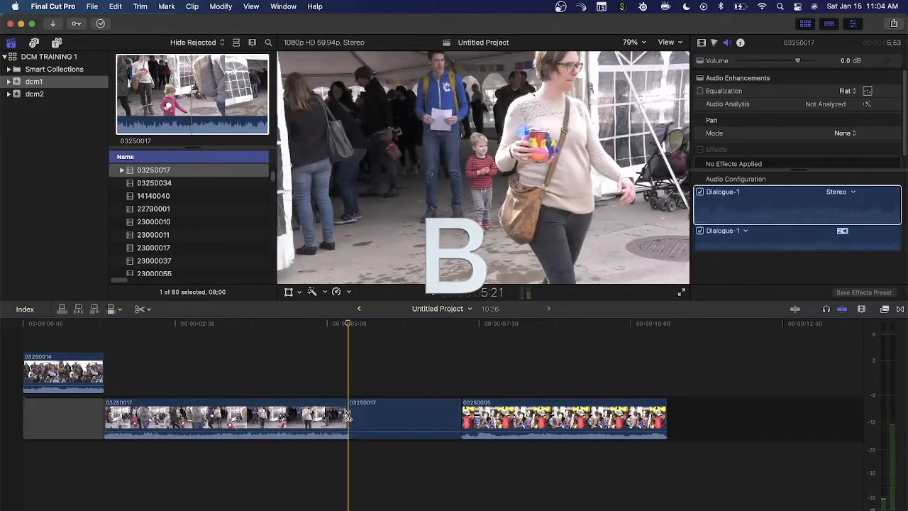
{"action": "key", "text": "a"}
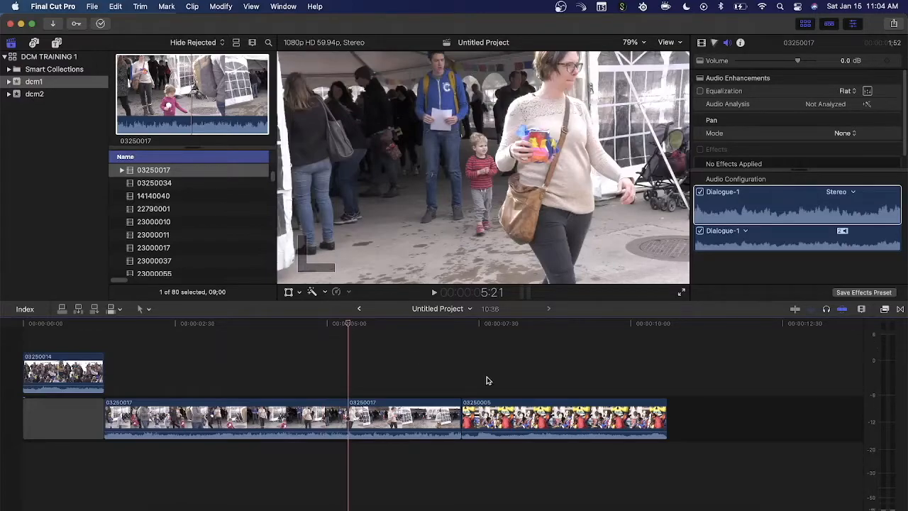
{"action": "left_click", "coordinate": [347, 324]}
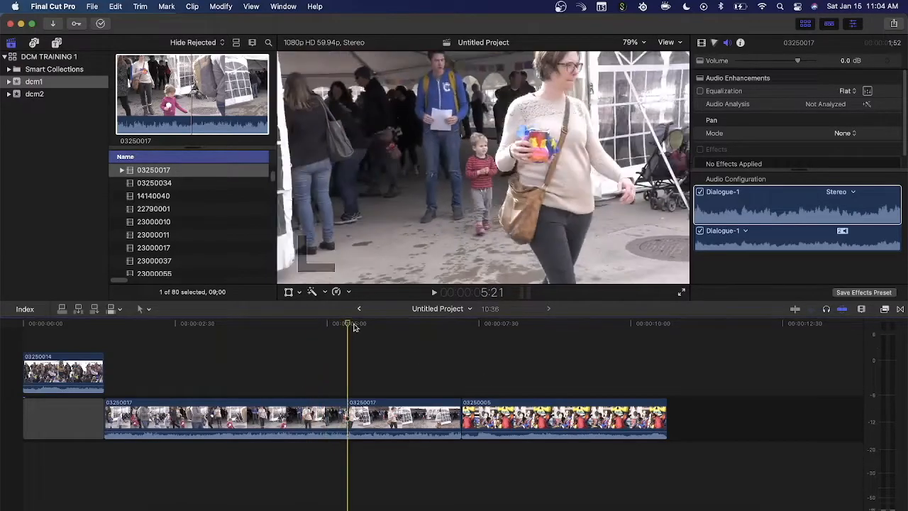
- Play clip 03250017 from 4:26 to 5:55, try a Blade tool cut at that point, and undo it
{"action": "left_click", "coordinate": [295, 324]}
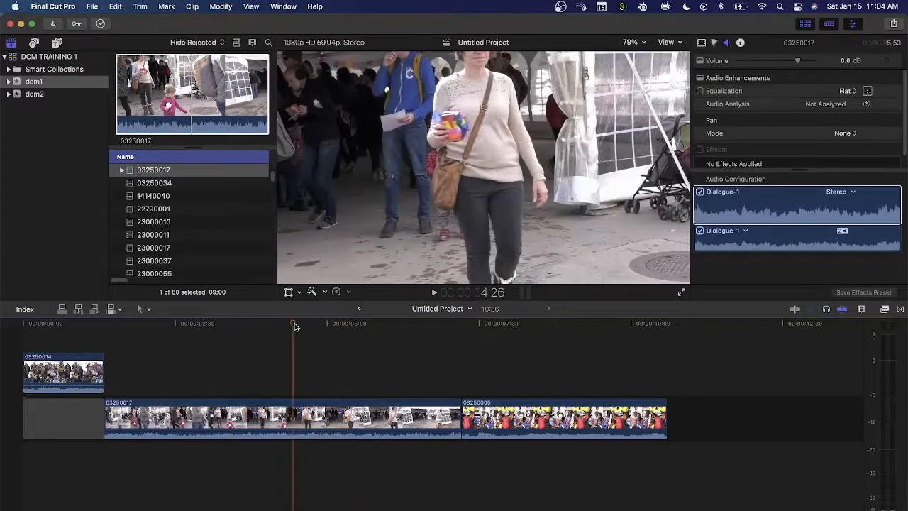
{"action": "key", "text": "space"}
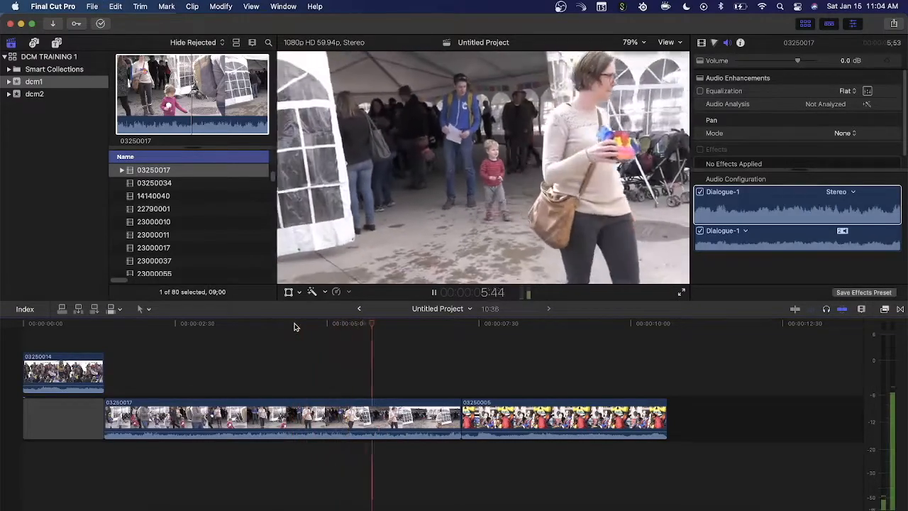
{"action": "key", "text": "space"}
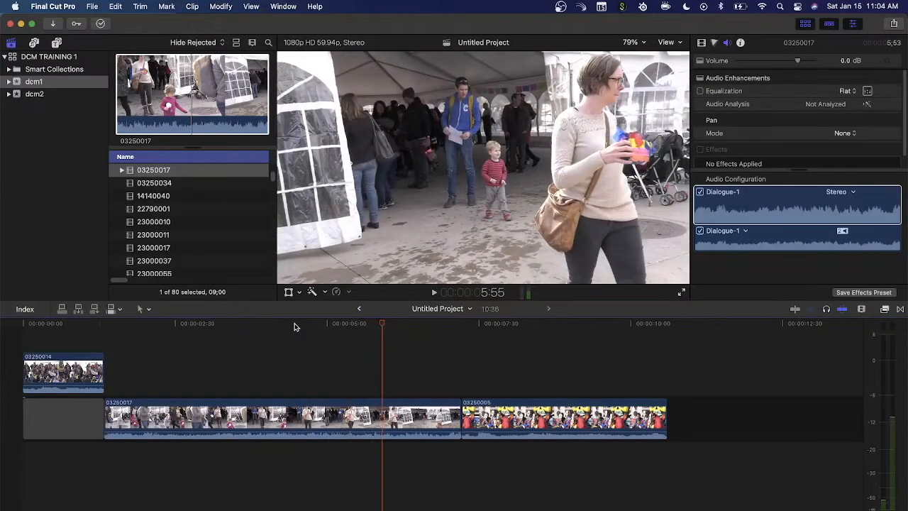
{"action": "key", "text": "b"}
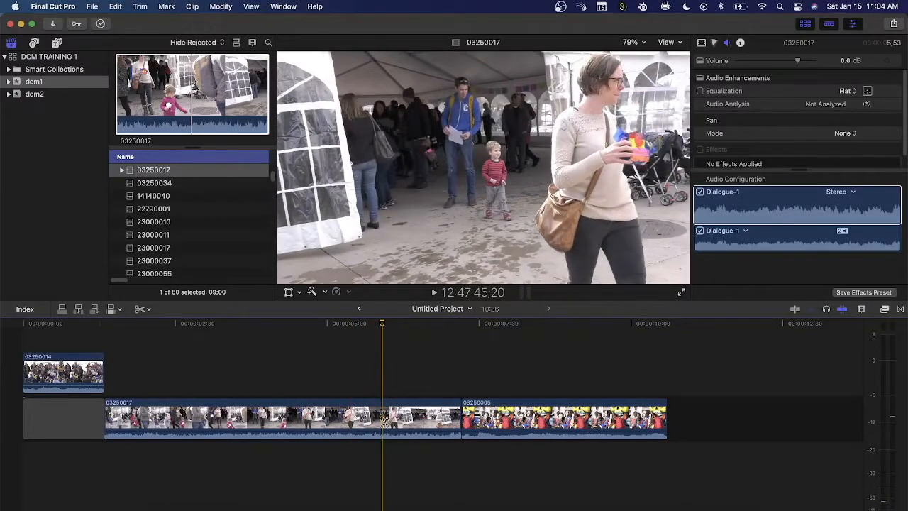
{"action": "left_click", "coordinate": [383, 420]}
{"action": "key", "text": "a"}
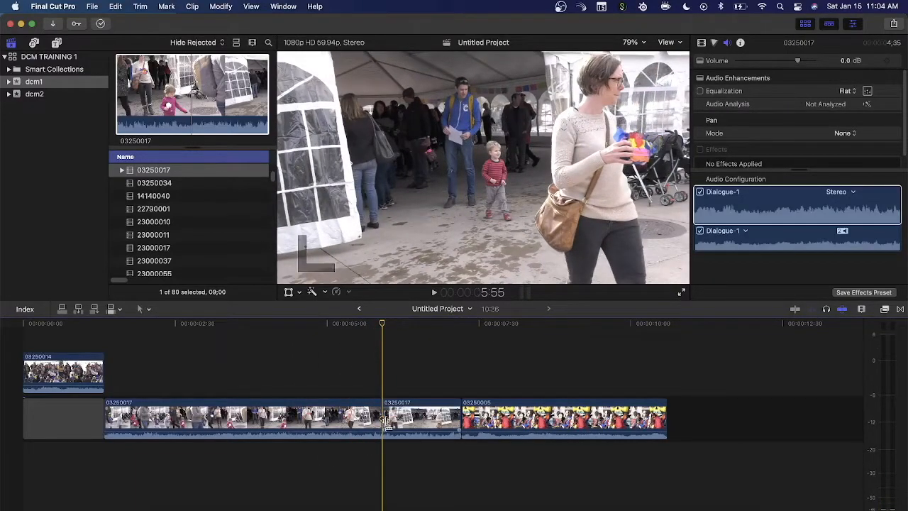
{"action": "key", "text": "super+z"}
- Play clip 03250017 from 5:41, blade it at 6:10 without switching tools, and undo the cut
{"action": "left_click", "coordinate": [369, 348]}
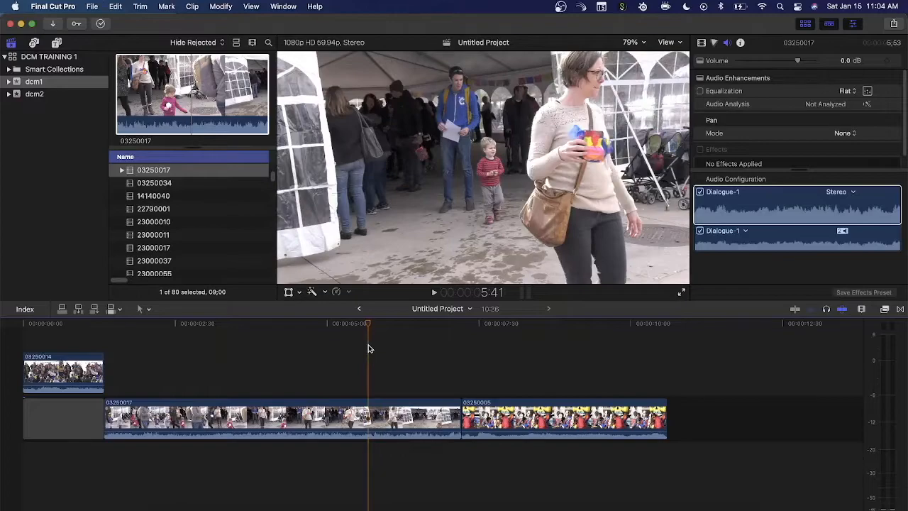
{"action": "key", "text": "space"}
{"action": "key", "text": "super+b"}
{"action": "key", "text": "l"}
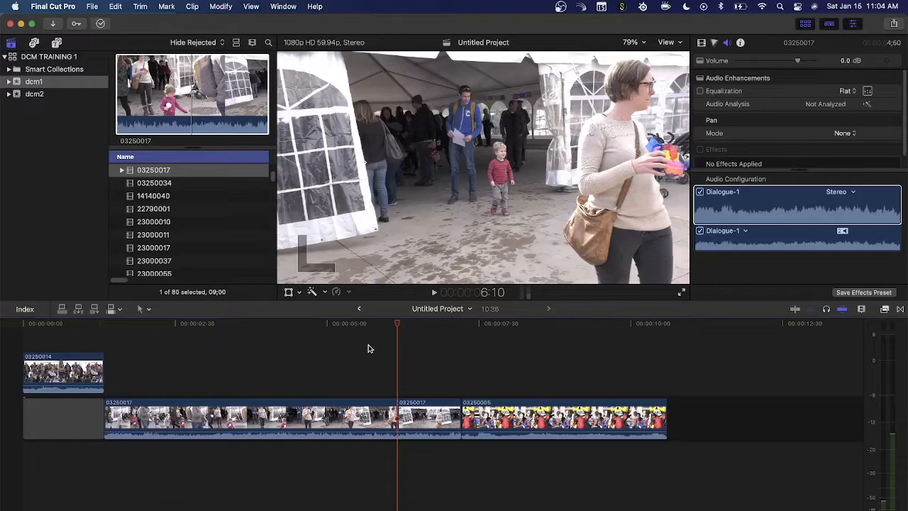
{"action": "key", "text": "super+z"}
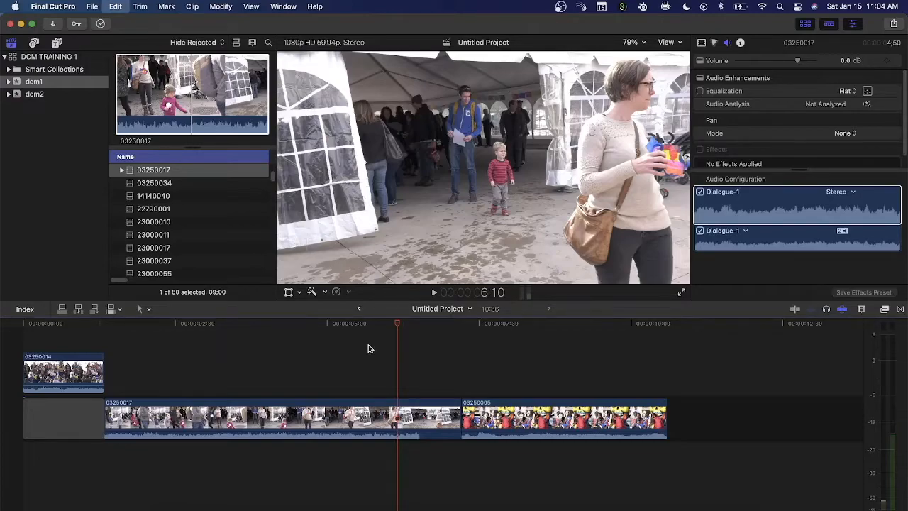
- Lift clip 03250005 above 03250017 as a connected clip, and blade all clips at 6:14
{"action": "left_click_drag", "start_coordinate": [494, 403], "coordinate": [349, 362]}
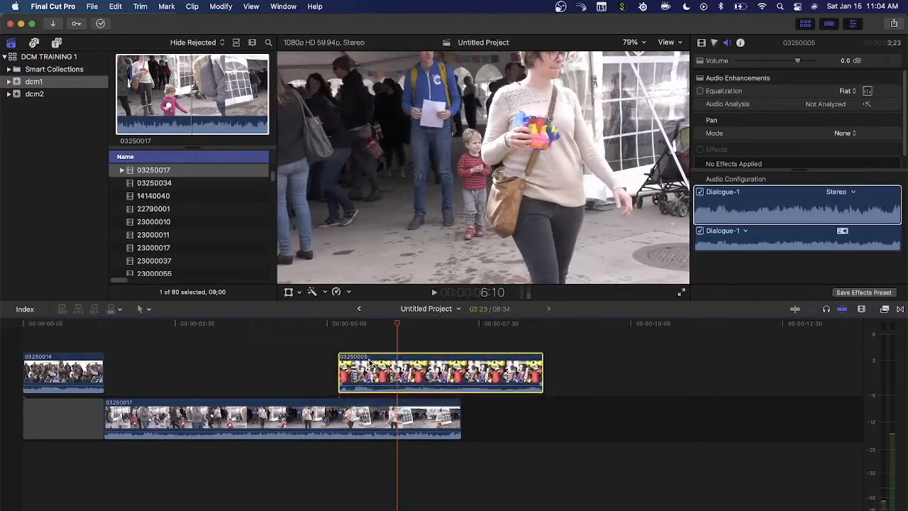
{"action": "mouse_move", "coordinate": [396, 324]}
{"action": "left_mouse_down"}
{"action": "mouse_move", "coordinate": [423, 324]}
{"action": "mouse_move", "coordinate": [365, 324]}
{"action": "mouse_move", "coordinate": [403, 325]}
{"action": "left_mouse_up"}
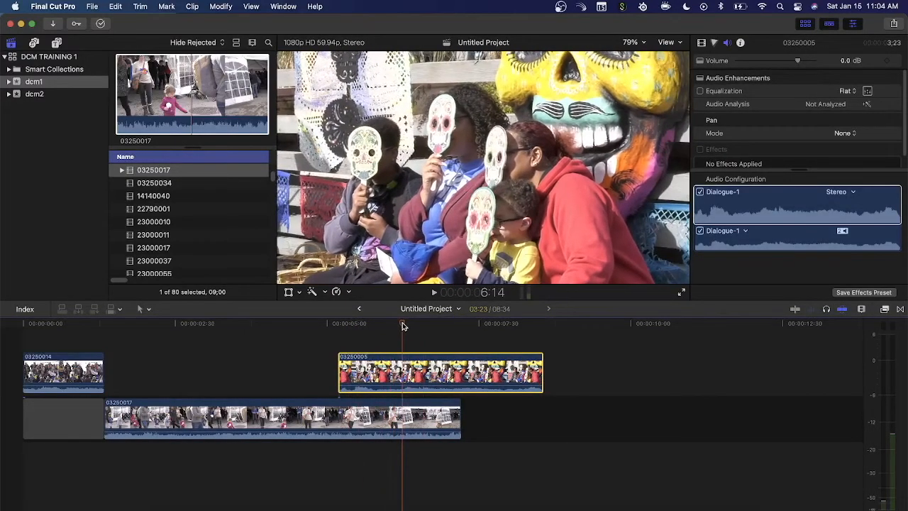
{"action": "key", "text": "shift+super+b"}
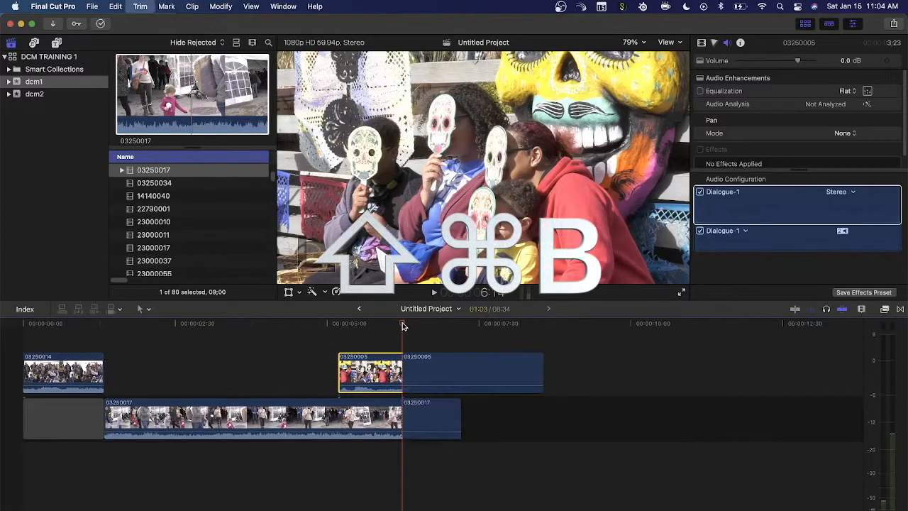
- Insert a gap clip at the 6:14 cut, and undo both the gap and the blade-all edit
{"action": "key", "text": "alt+w"}
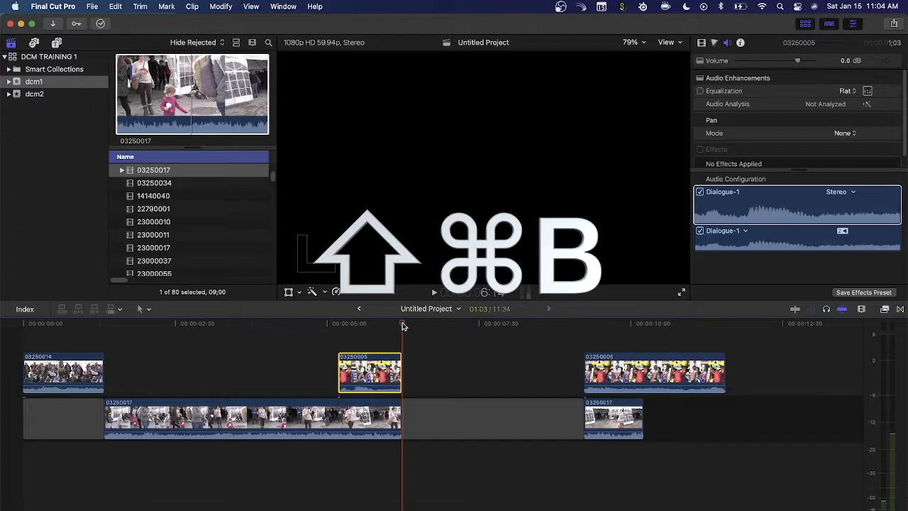
{"action": "key", "text": "super+z"}
{"action": "key", "text": "super+z"}
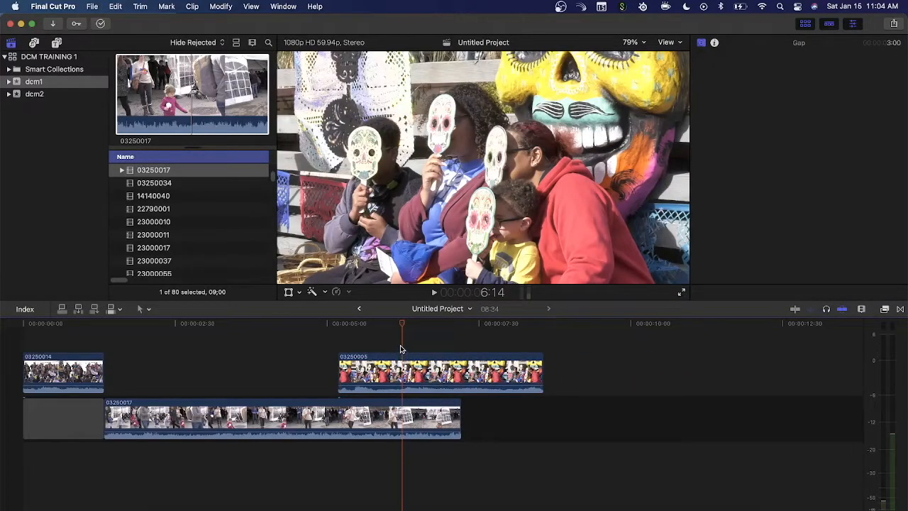
- Blade the primary storyline clip 03250017 at 6:14 with nothing selected, and undo the cut
{"action": "key", "text": "super+b"}
{"action": "left_click", "coordinate": [409, 366]}
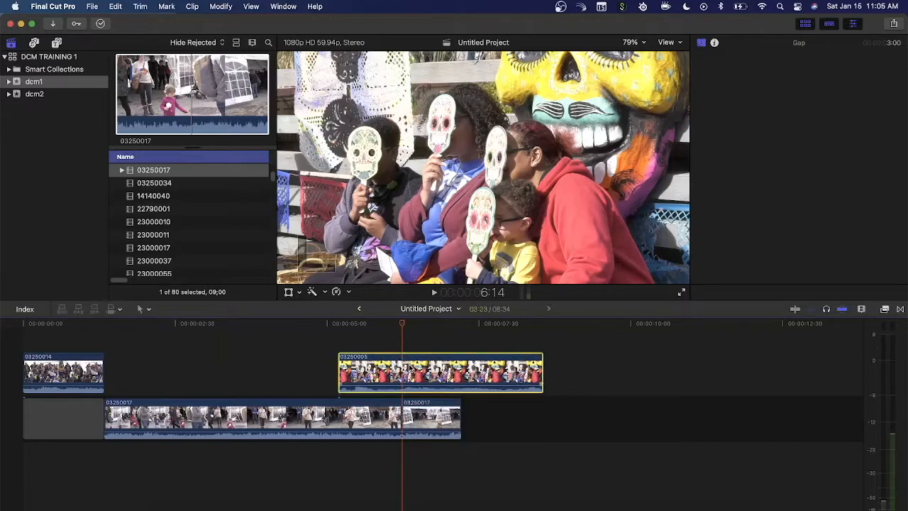
{"action": "key", "text": "super+z"}
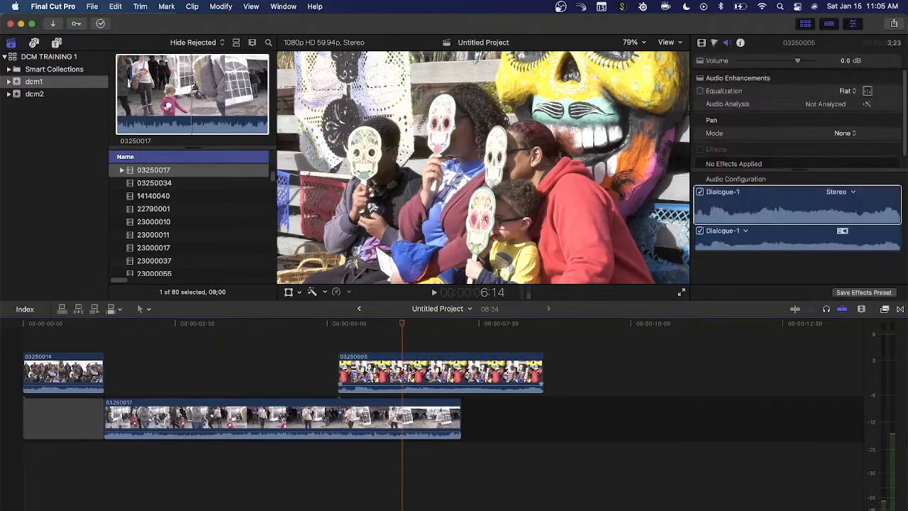
- Select connected clip 03250005, blade only that clip at 6:14, and undo the cut
{"action": "left_click", "coordinate": [409, 431]}
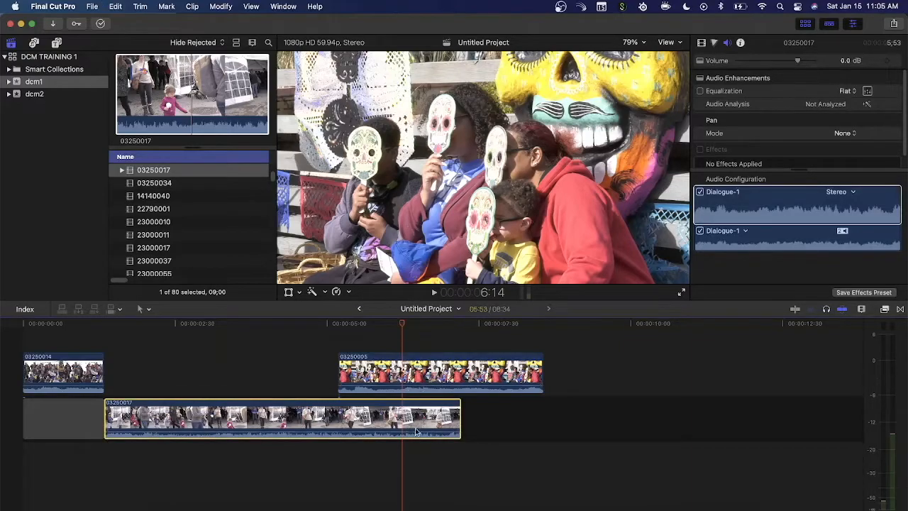
{"action": "left_click", "coordinate": [405, 362]}
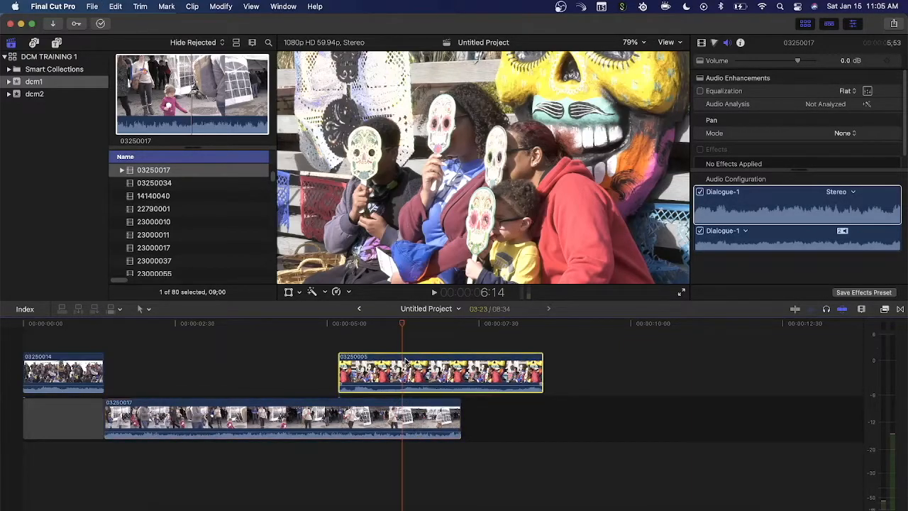
{"action": "key", "text": "super+b"}
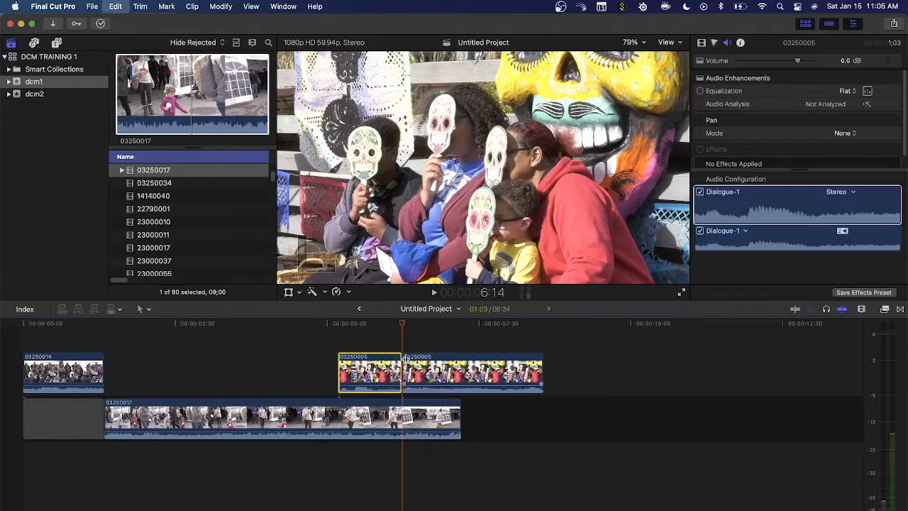
{"action": "key", "text": "super+z"}
- Move clip 03250005 back into the primary storyline, directly after 03250017
{"action": "left_click", "coordinate": [469, 359]}
{"action": "left_click_drag", "start_coordinate": [468, 359], "coordinate": [592, 367]}
{"action": "left_click_drag", "start_coordinate": [476, 383], "coordinate": [495, 429]}
- Delete the 3:23 gap clip at the end of the primary storyline
{"action": "left_click", "coordinate": [380, 323]}
{"action": "left_click", "coordinate": [722, 424]}
{"action": "left_click_drag", "start_coordinate": [679, 322], "coordinate": [697, 397]}
{"action": "left_click", "coordinate": [461, 323]}
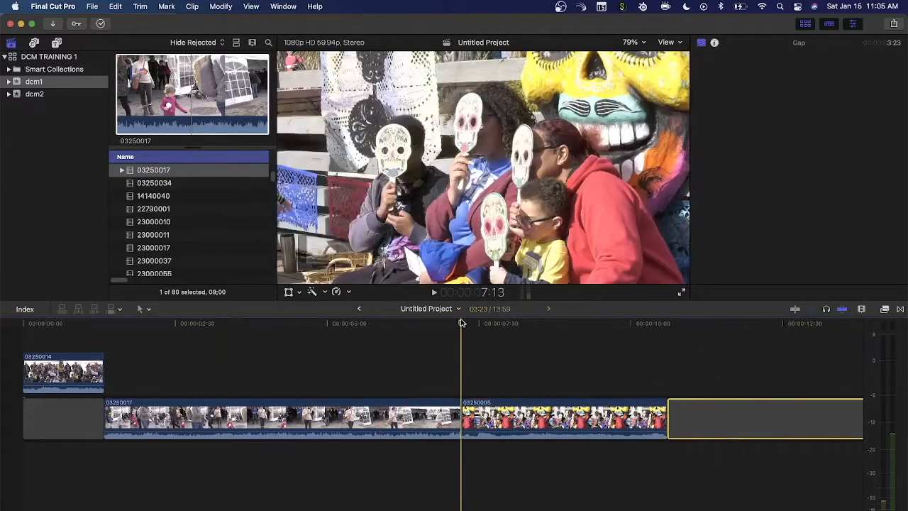
{"action": "left_click_drag", "start_coordinate": [482, 323], "coordinate": [792, 341]}
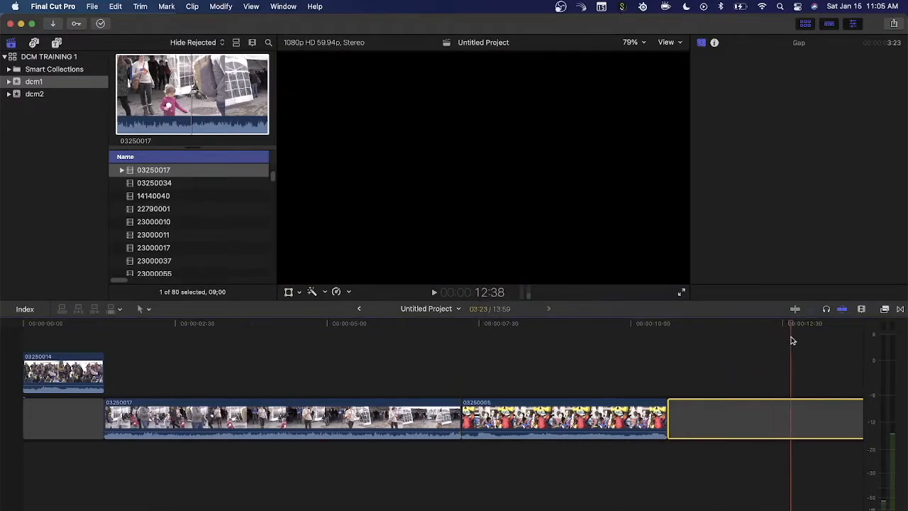
{"action": "key", "text": "Delete"}
{"action": "key", "text": "shift+z"}
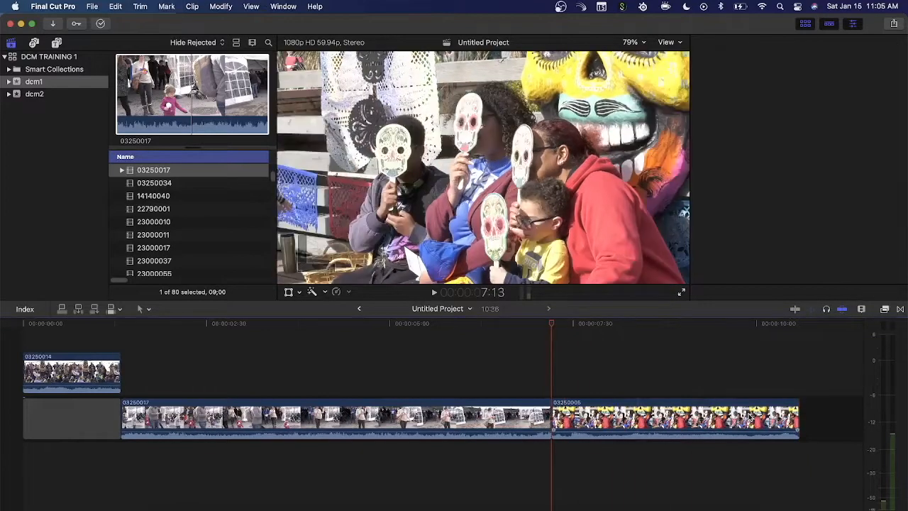
- With the Position tool, lift clip 03250005 into a connected position above 03250017, and shift 03250017 to start at about 3:15
{"action": "key", "text": "super+4"}
{"action": "key", "text": "Home"}
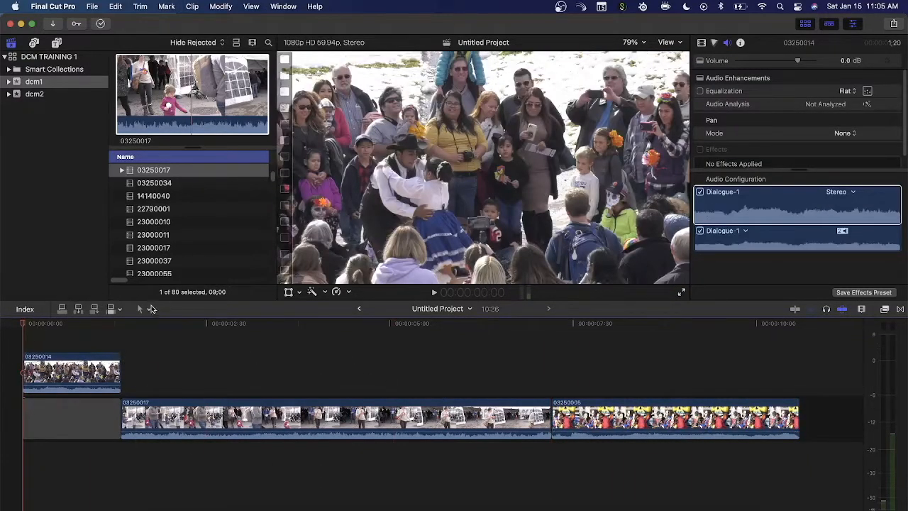
{"action": "left_click", "coordinate": [149, 309]}
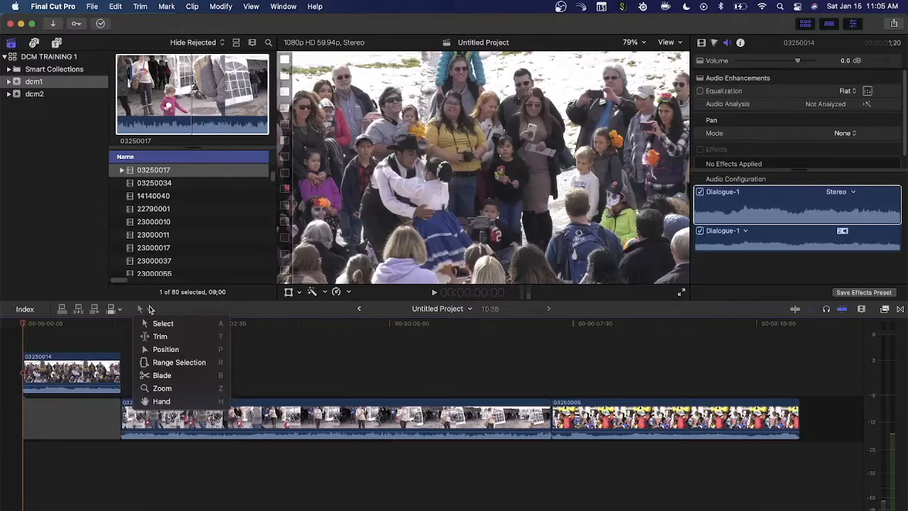
{"action": "left_click", "coordinate": [199, 351]}
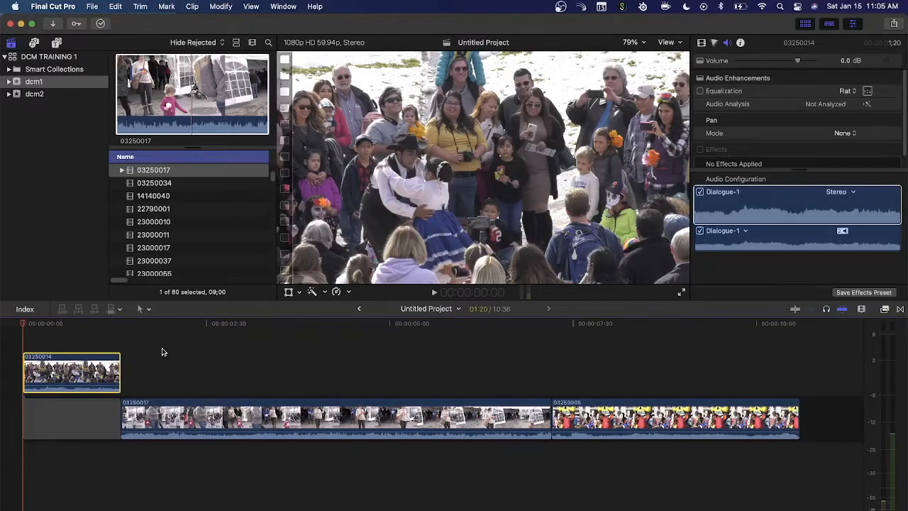
{"action": "key", "text": "p"}
{"action": "left_click_drag", "start_coordinate": [588, 418], "coordinate": [263, 370]}
{"action": "left_click_drag", "start_coordinate": [199, 412], "coordinate": [293, 415]}
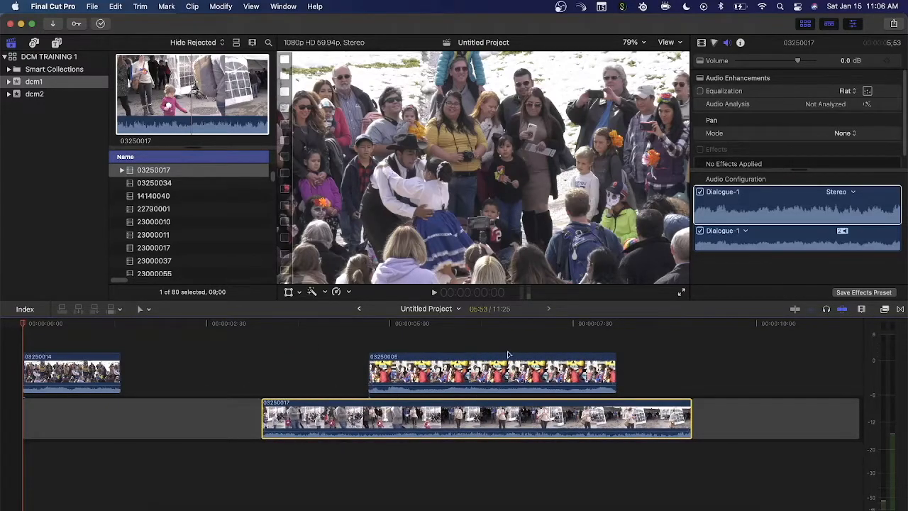
- Split clip 03250017, replace its second part with a gap, and move the first part to start at about 3:45
{"action": "key", "text": "super+b"}
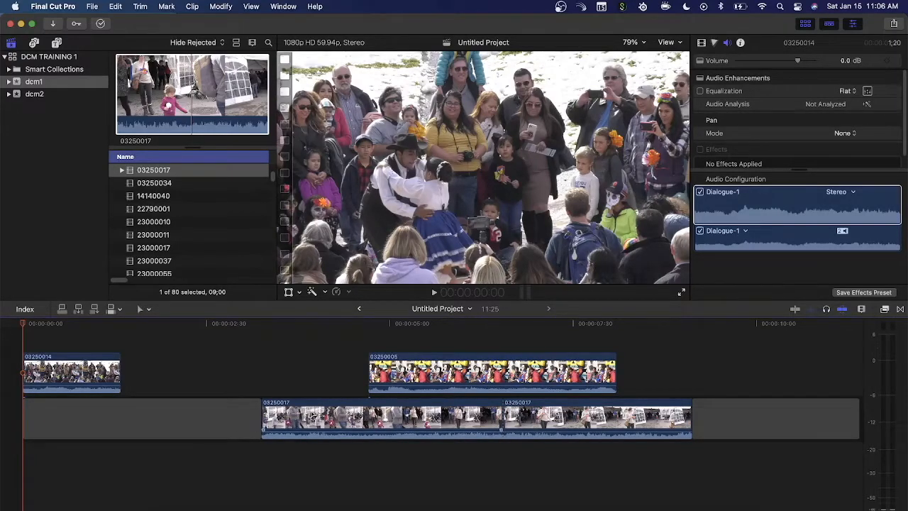
{"action": "left_click_drag", "start_coordinate": [295, 409], "coordinate": [359, 406]}
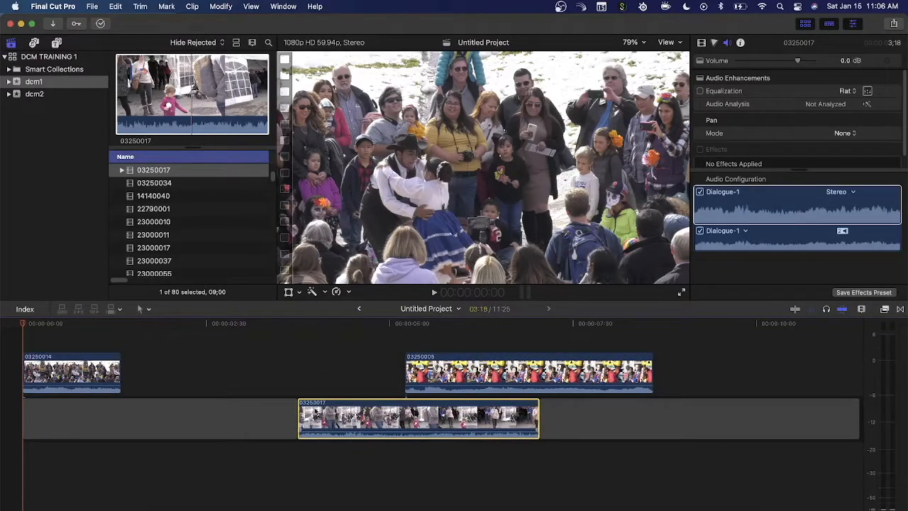
- Shorten the opening gap to the end of 03250014, and align connected clip 03250005 with the end of 03250017
{"action": "left_click_drag", "start_coordinate": [292, 411], "coordinate": [120, 411]}
{"action": "left_click_drag", "start_coordinate": [303, 369], "coordinate": [393, 373]}
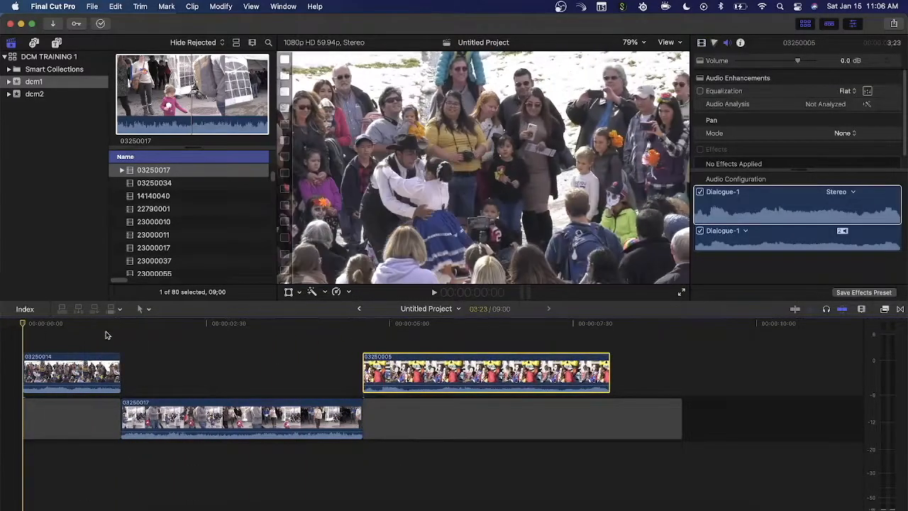
- With the Range Selection tool, mark about 32 frames of clip 03250005 from 4:54 and lower that range's volume to -17 dB
{"action": "left_click", "coordinate": [147, 310]}
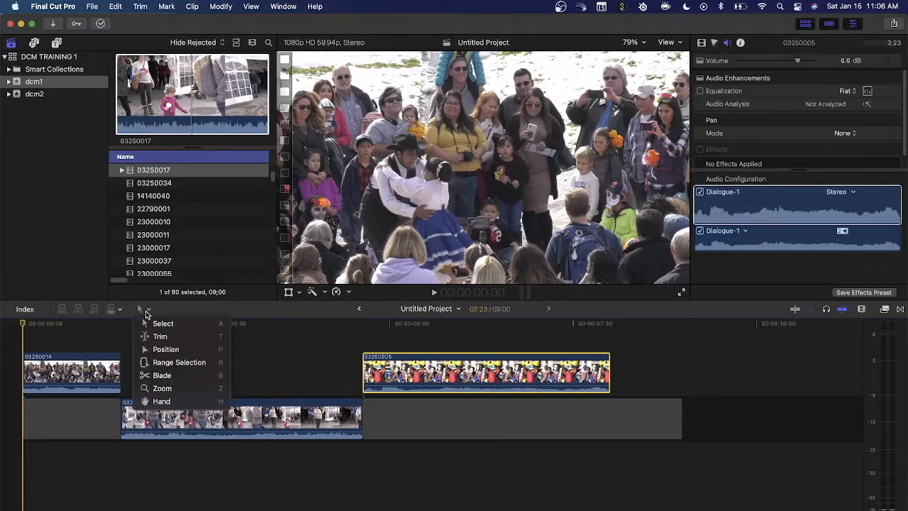
{"action": "left_click", "coordinate": [181, 362]}
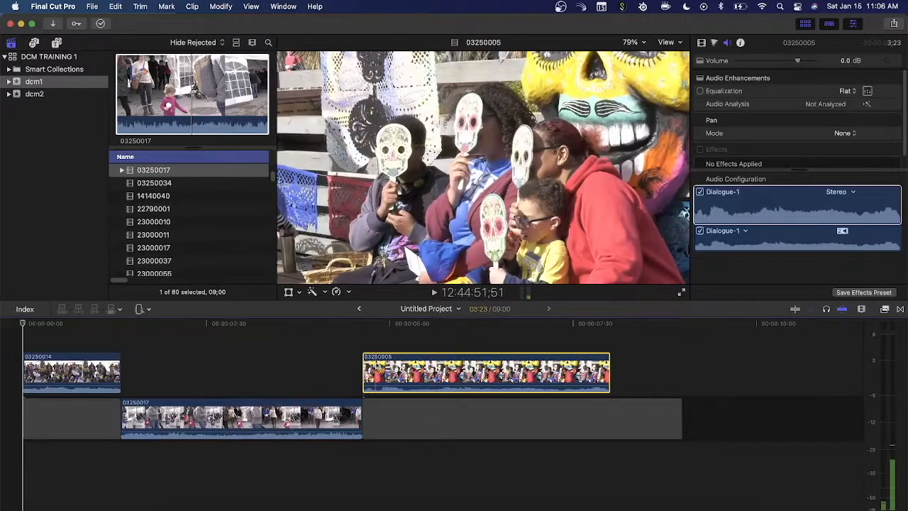
{"action": "left_click", "coordinate": [381, 324]}
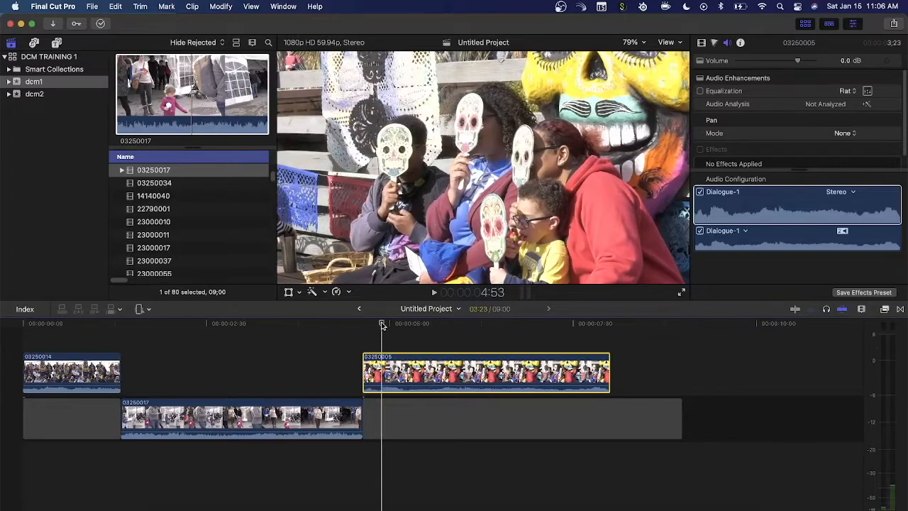
{"action": "key", "text": "super+equal"}
{"action": "key", "text": "super+equal"}
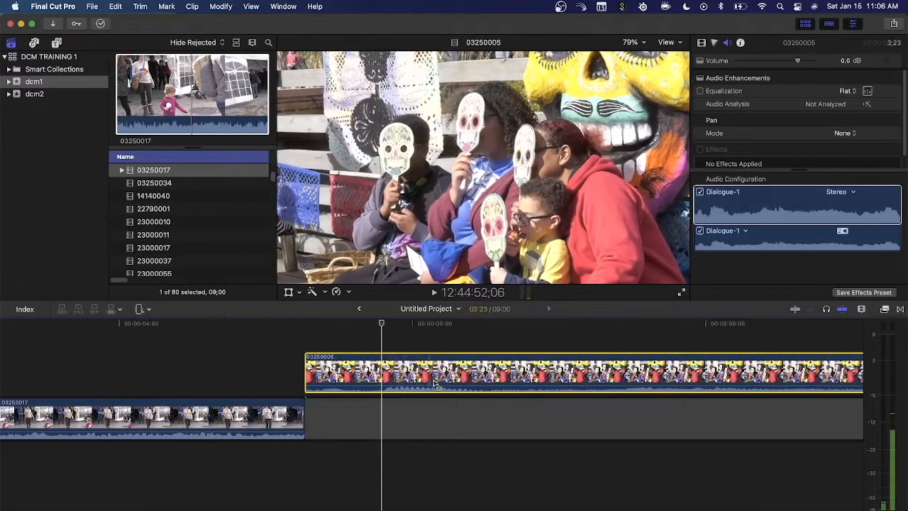
{"action": "left_click", "coordinate": [385, 325]}
{"action": "mouse_move", "coordinate": [386, 325]}
{"action": "left_mouse_down"}
{"action": "mouse_move", "coordinate": [495, 321]}
{"action": "mouse_move", "coordinate": [385, 322]}
{"action": "left_mouse_up"}
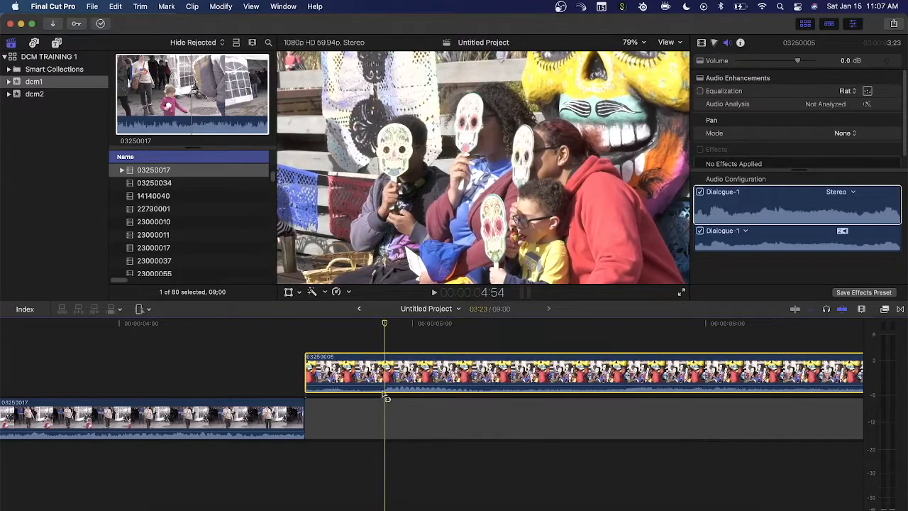
{"action": "key", "text": "r"}
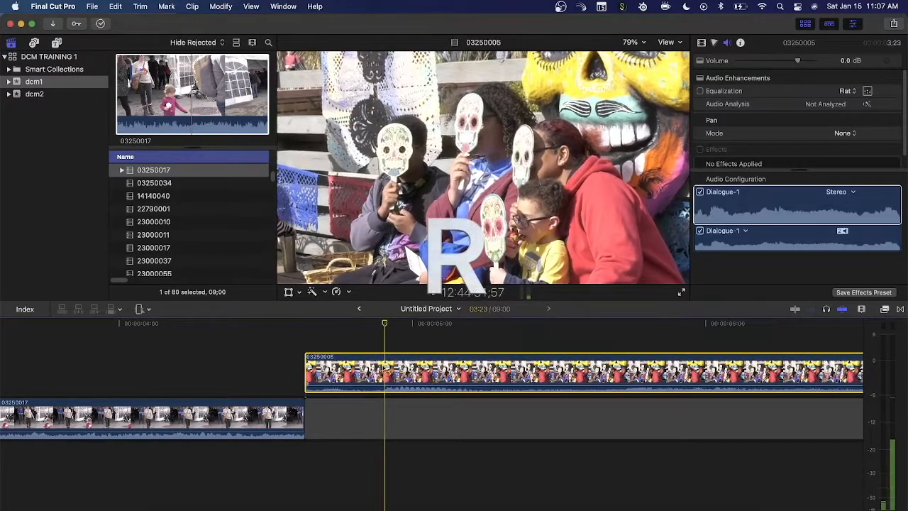
{"action": "left_click_drag", "start_coordinate": [385, 370], "coordinate": [544, 360]}
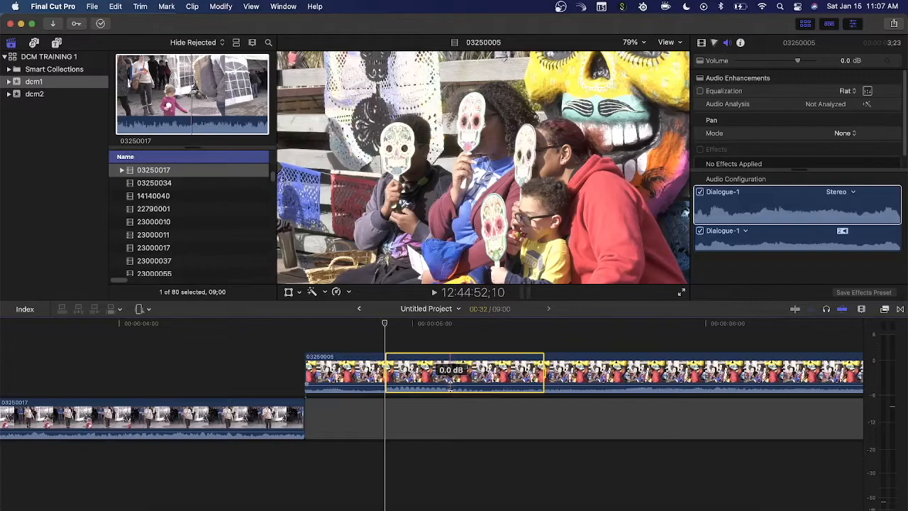
{"action": "left_click_drag", "start_coordinate": [450, 387], "coordinate": [453, 389]}
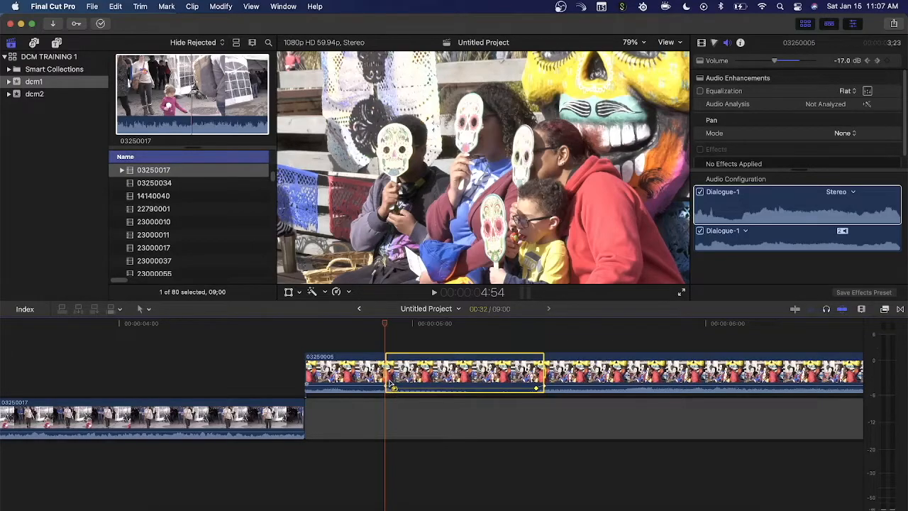
- Raise the system volume and play clip 03250005 repeatedly from around the start of the volume dip to hear the level change
{"action": "left_click", "coordinate": [375, 326]}
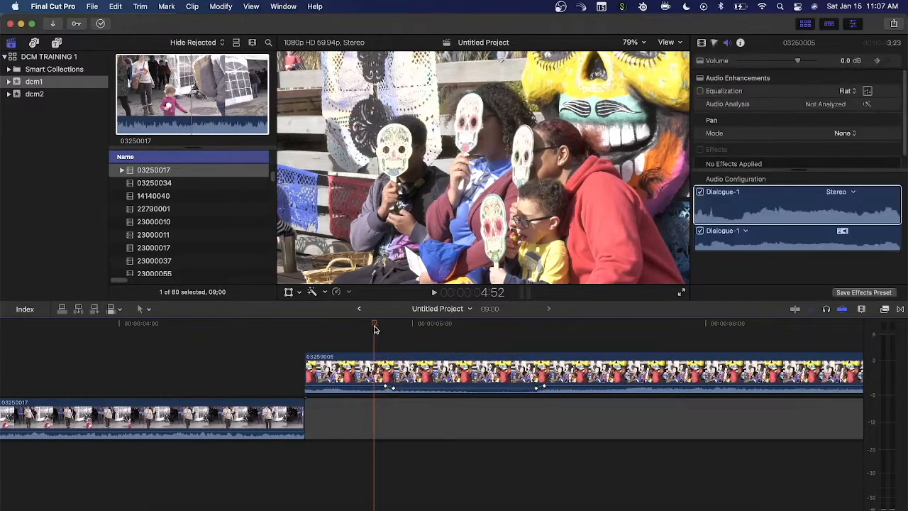
{"action": "key", "text": "XF86AudioRaiseVolume"}
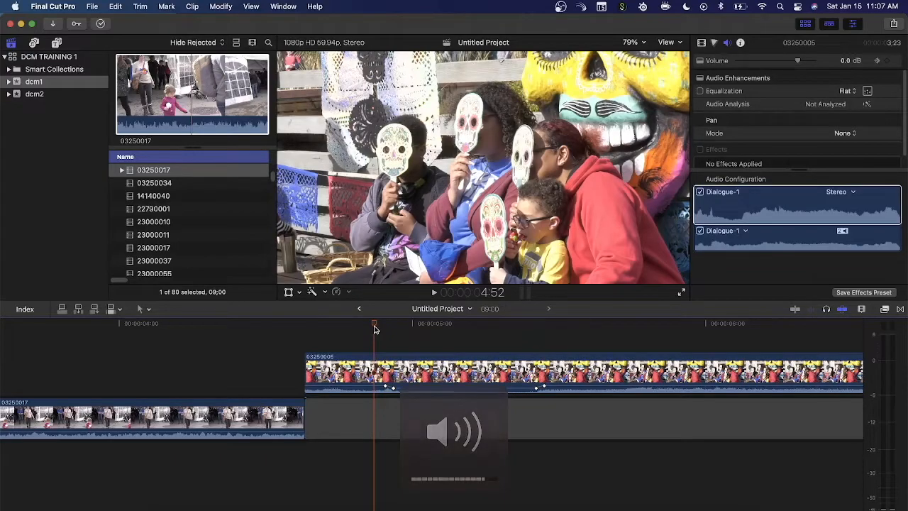
{"action": "key", "text": "XF86AudioRaiseVolume"}
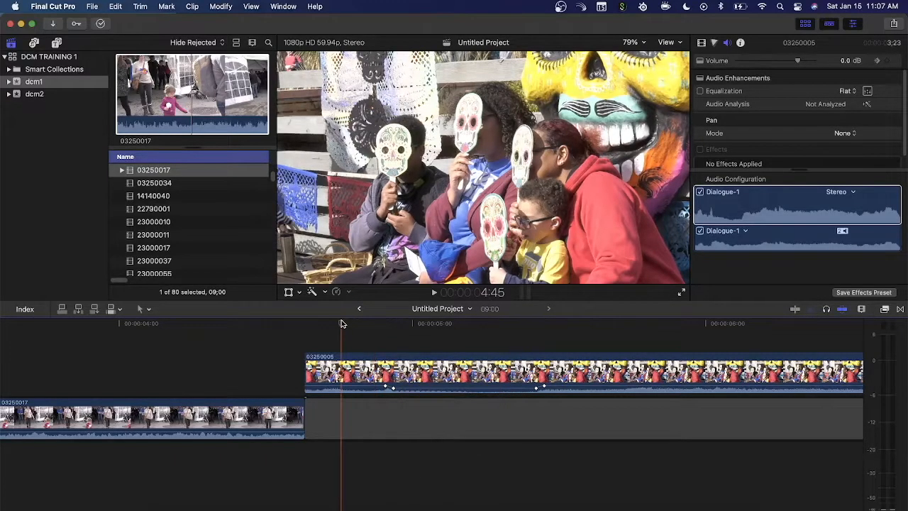
{"action": "key", "text": "space"}
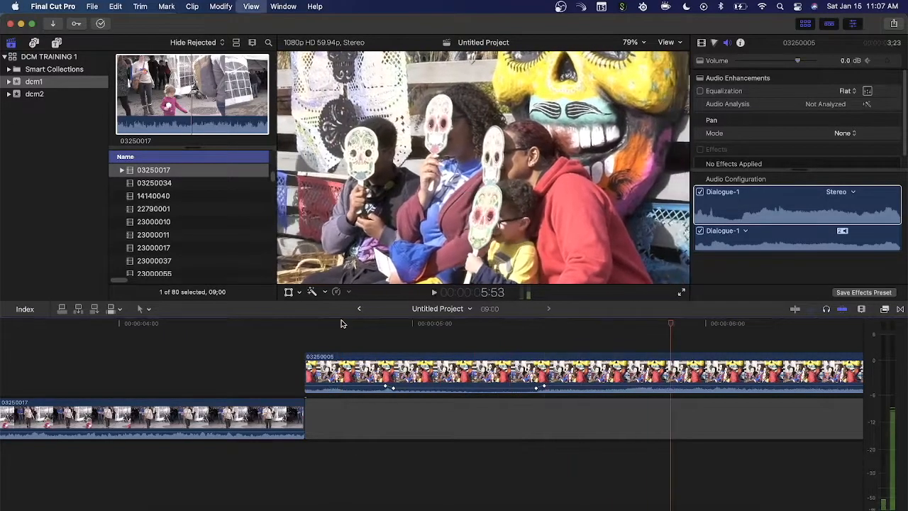
{"action": "left_click", "coordinate": [367, 323]}
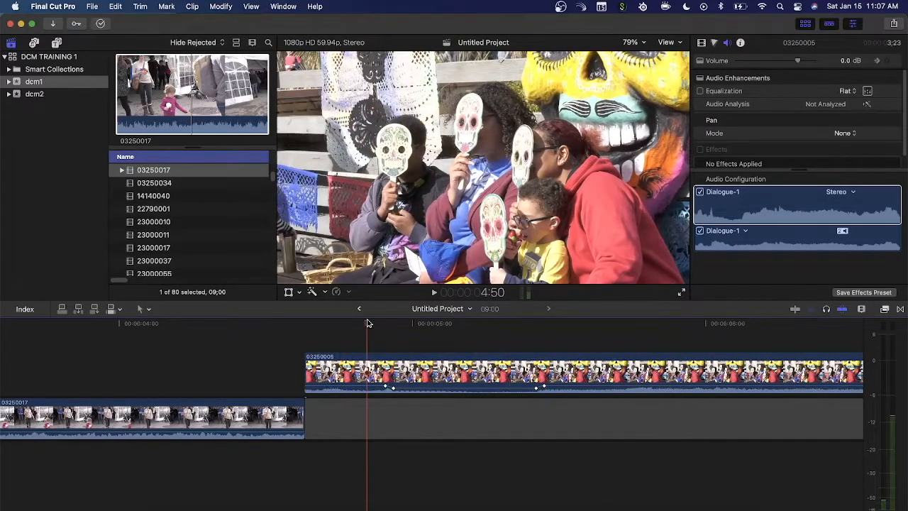
{"action": "key", "text": "space"}
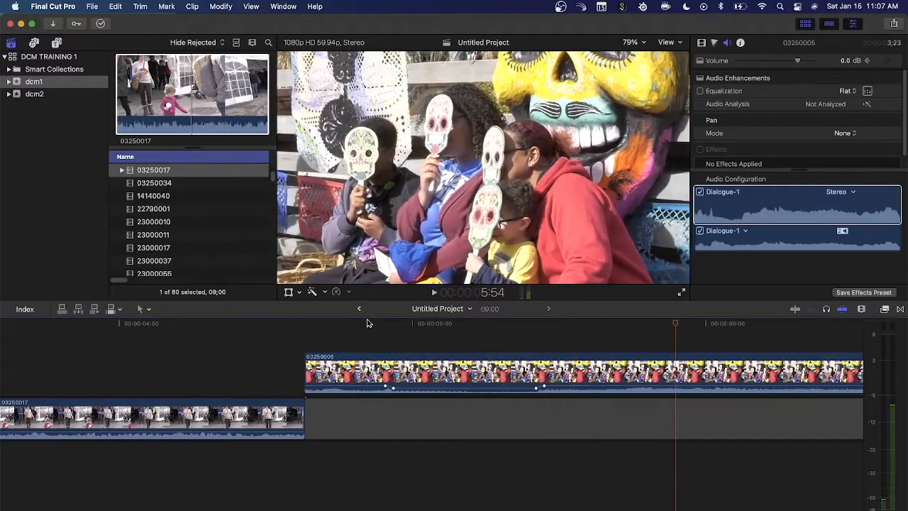
{"action": "left_click", "coordinate": [383, 324]}
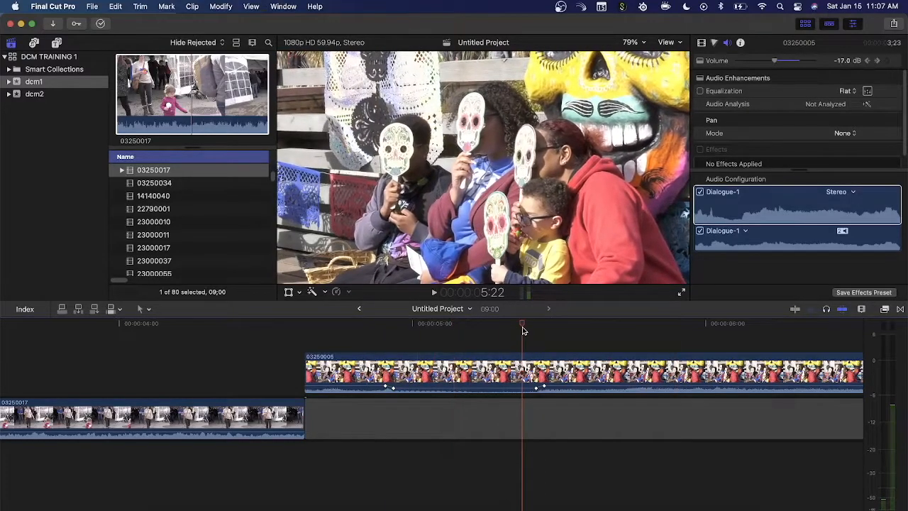
{"action": "key", "text": "space"}
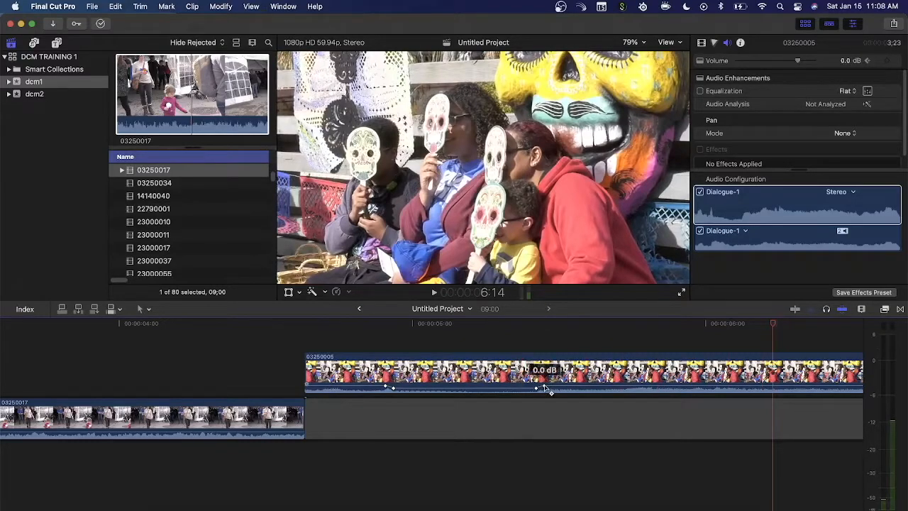
- Lengthen both volume fades on 03250005 by moving the last keyframe to about 5:43 and the second to about 5:03, and play the result
{"action": "left_click_drag", "start_coordinate": [545, 388], "coordinate": [624, 386]}
{"action": "left_click_drag", "start_coordinate": [393, 387], "coordinate": [429, 388]}
{"action": "left_click", "coordinate": [369, 326]}
{"action": "key", "text": "space"}
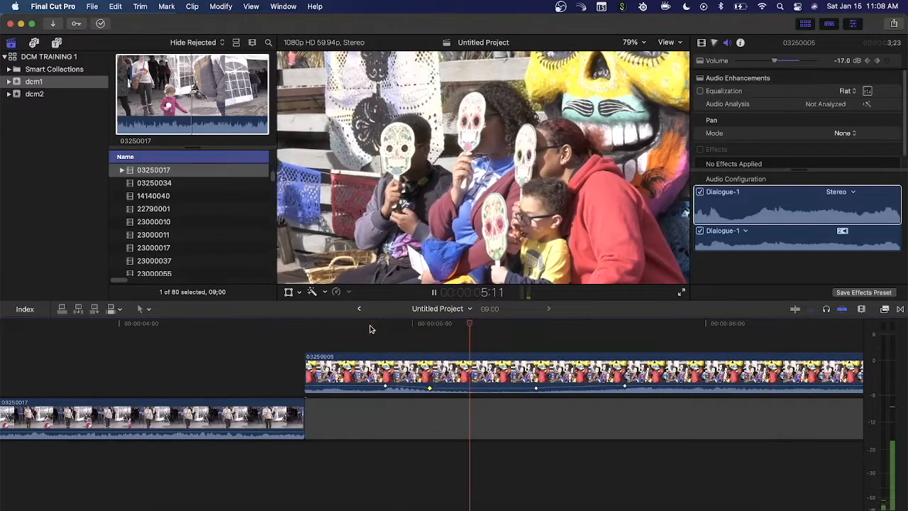
{"action": "key", "text": "space"}
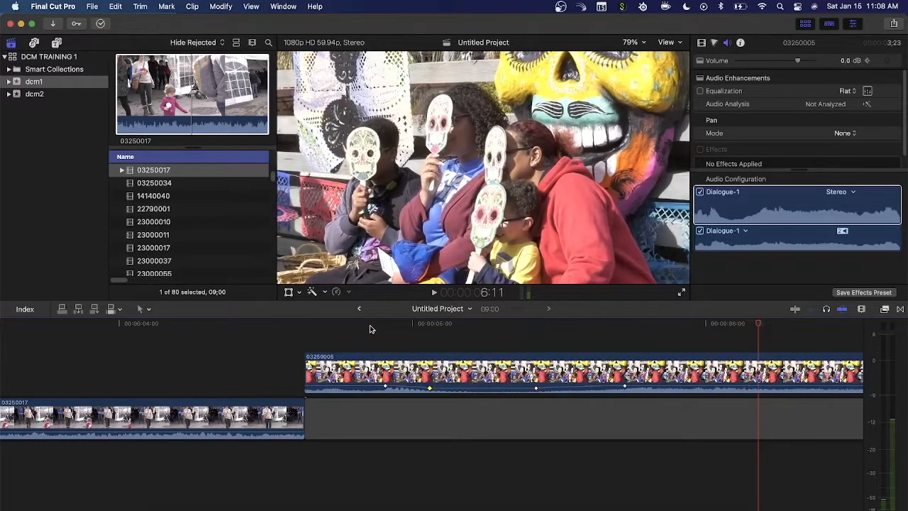
- Select a 1:37 range of connected clip 03250005 starting at about 5:52, with the whole project fitted in the timeline
{"action": "key", "text": "shift+z"}
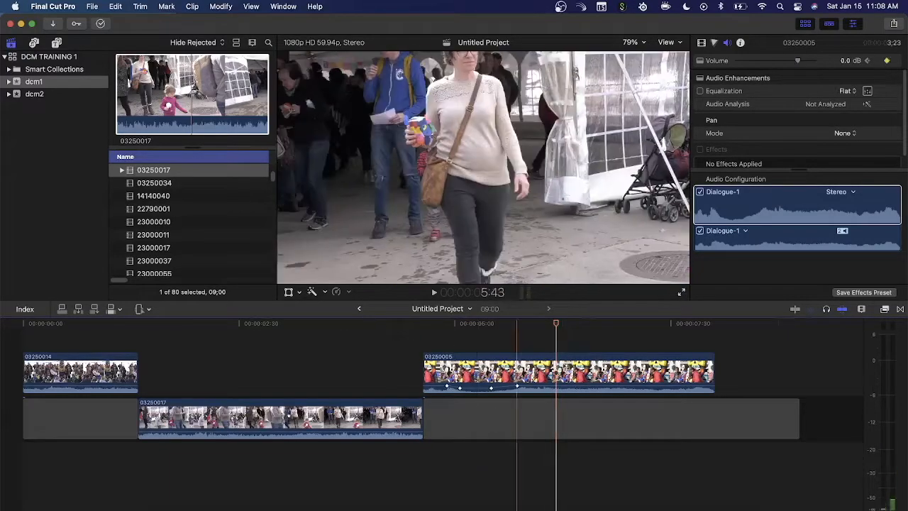
{"action": "left_click", "coordinate": [458, 323]}
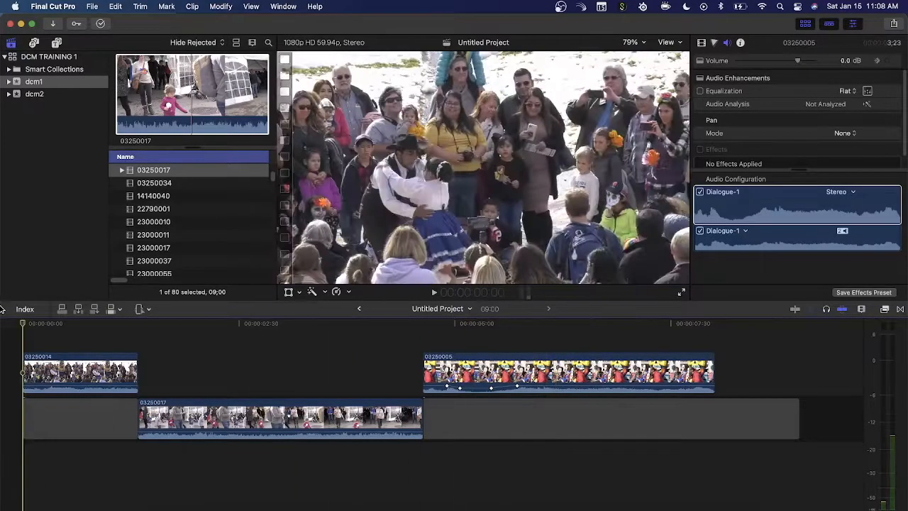
{"action": "left_click", "coordinate": [672, 323]}
{"action": "left_click", "coordinate": [530, 324]}
{"action": "left_click_drag", "start_coordinate": [531, 369], "coordinate": [669, 369]}
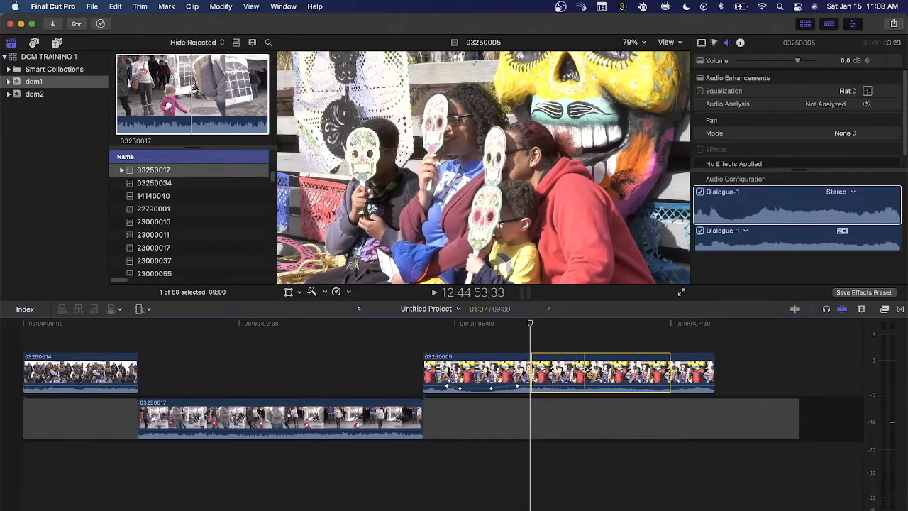
- Examine the file export information and settings for the selected range, and close the export without saving a file
{"action": "key", "text": "super+e"}
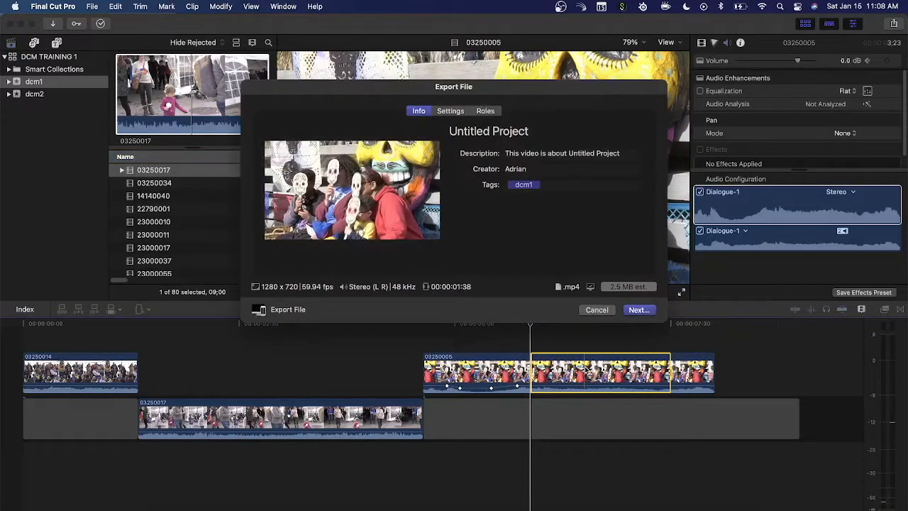
{"action": "left_click", "coordinate": [444, 114]}
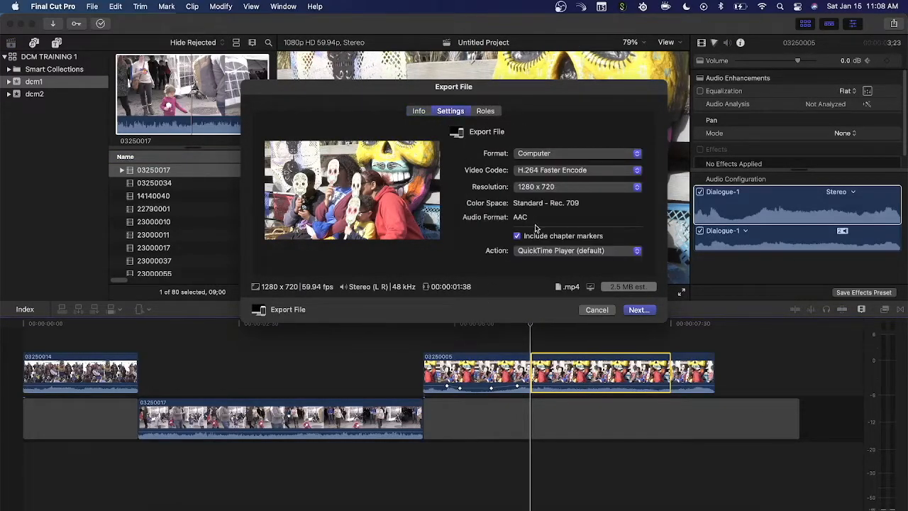
{"action": "left_click", "coordinate": [595, 310]}
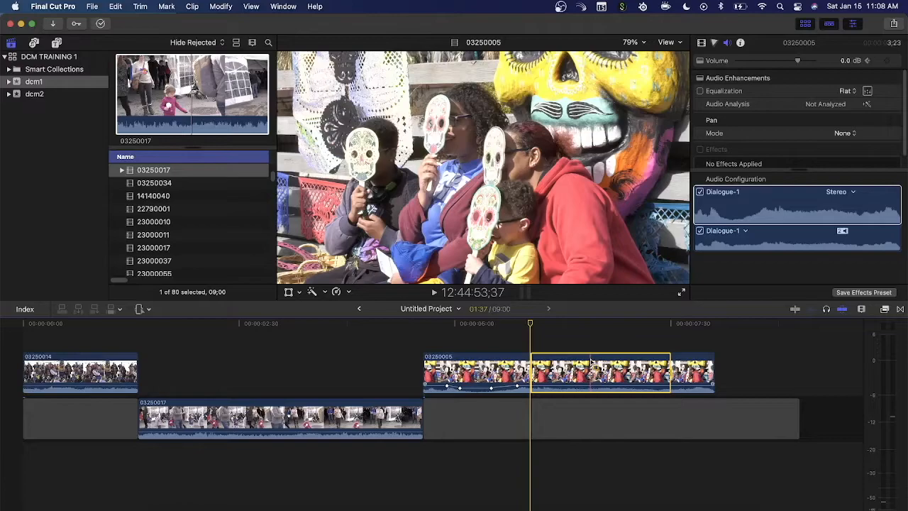
{"action": "key", "text": "super+e"}
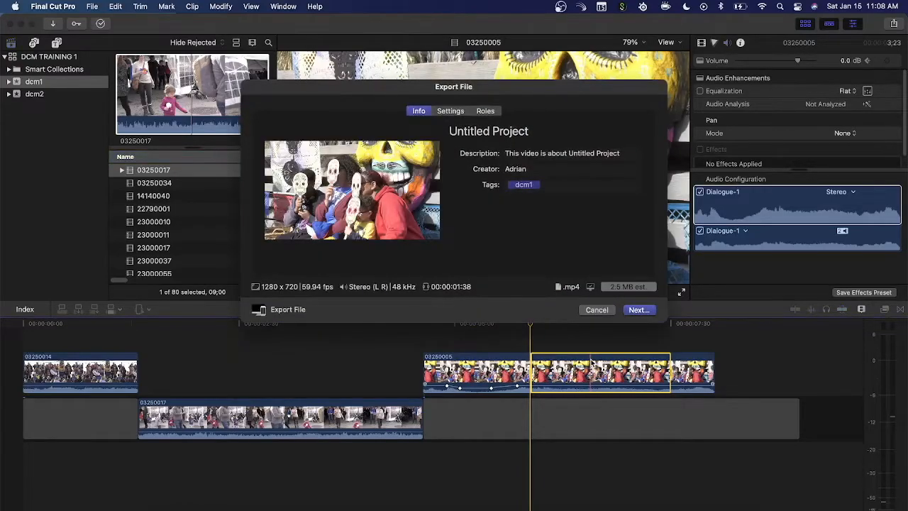
{"action": "left_click", "coordinate": [593, 309]}
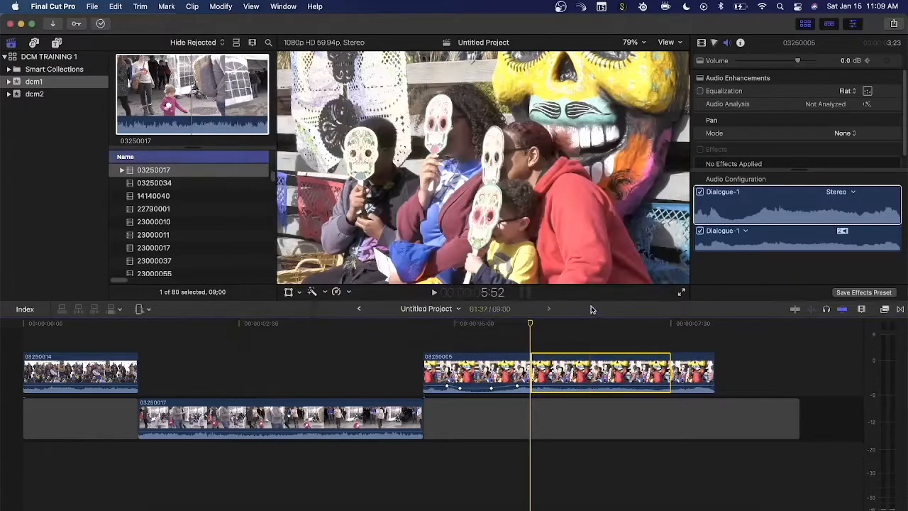
- Clear the range selection and use the Blade tool to split clip 03250005 at about 6:32, 7:23, 5:25 and 4:54
{"action": "key", "text": "a"}
{"action": "left_click_drag", "start_coordinate": [487, 335], "coordinate": [2, 232]}
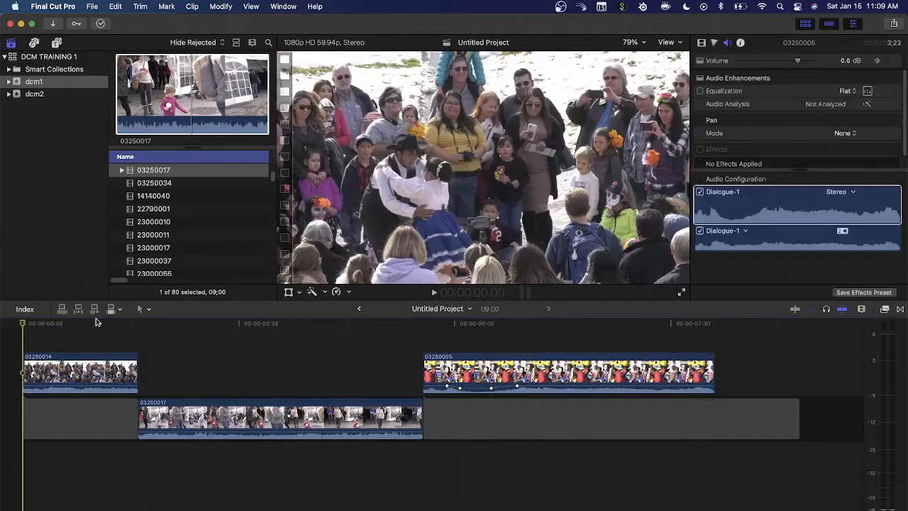
{"action": "left_click", "coordinate": [147, 310]}
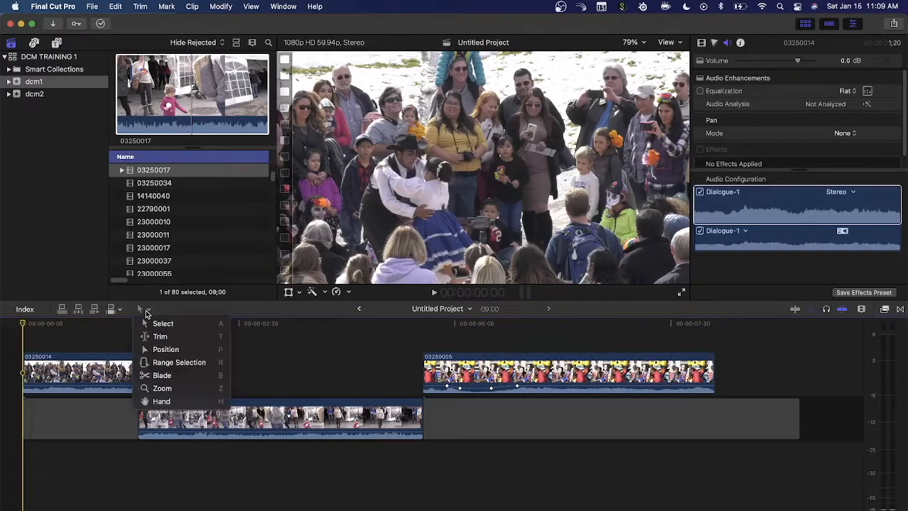
{"action": "left_click", "coordinate": [185, 378]}
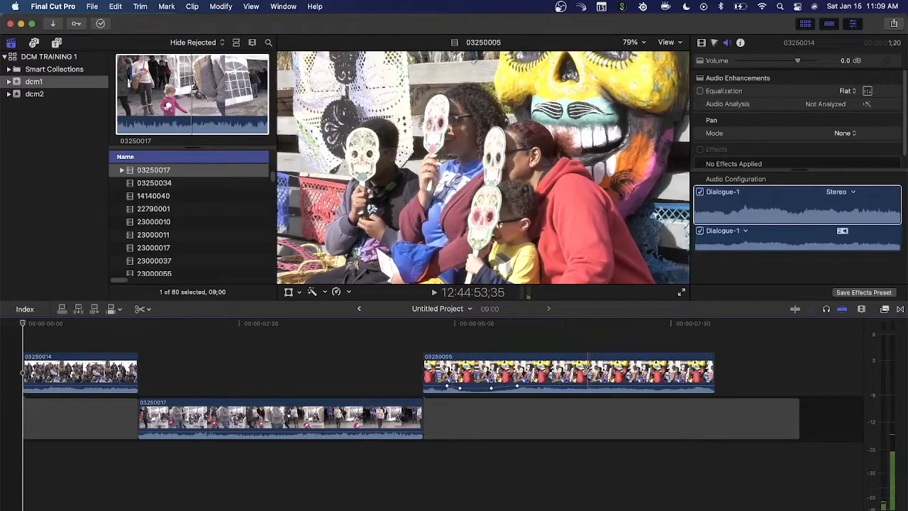
{"action": "left_click", "coordinate": [587, 373]}
{"action": "left_click", "coordinate": [658, 374]}
{"action": "left_click", "coordinate": [491, 372]}
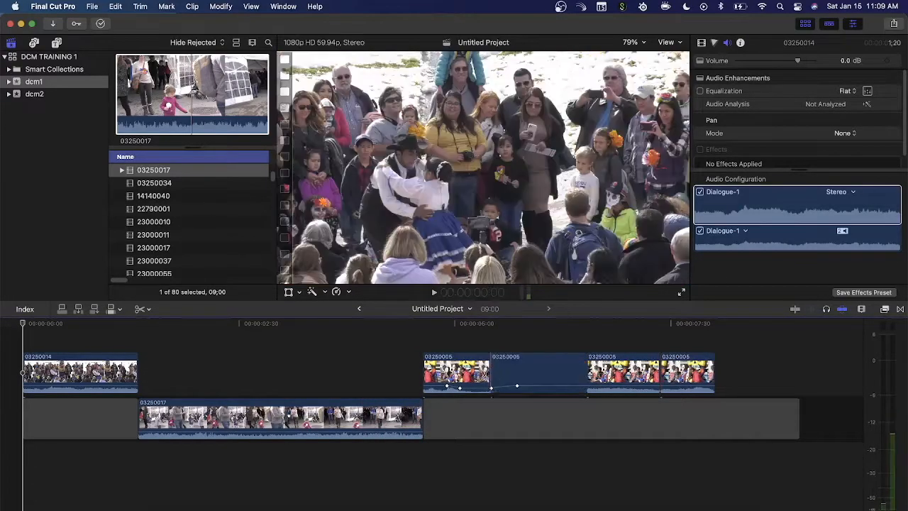
{"action": "left_click", "coordinate": [446, 372]}
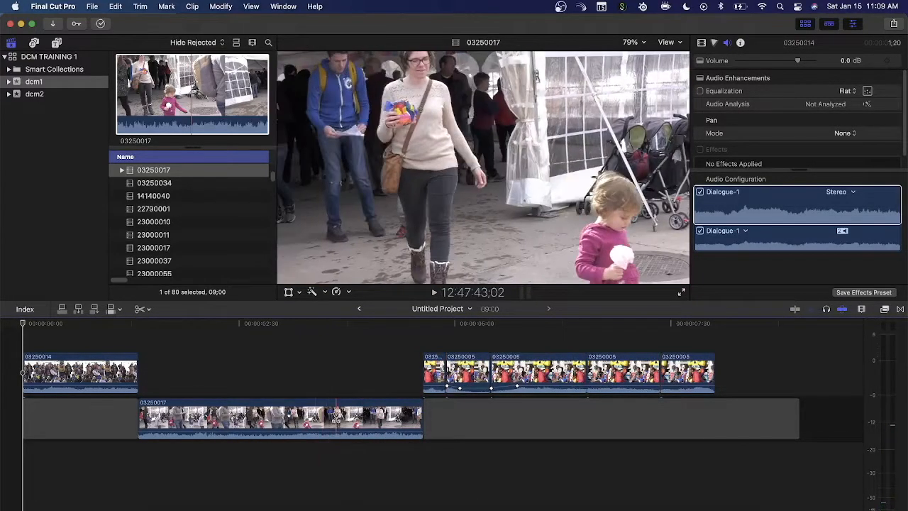
- Place the playhead at 3:15 and magnify the timeline around it with the Zoom tool
{"action": "key", "text": "a"}
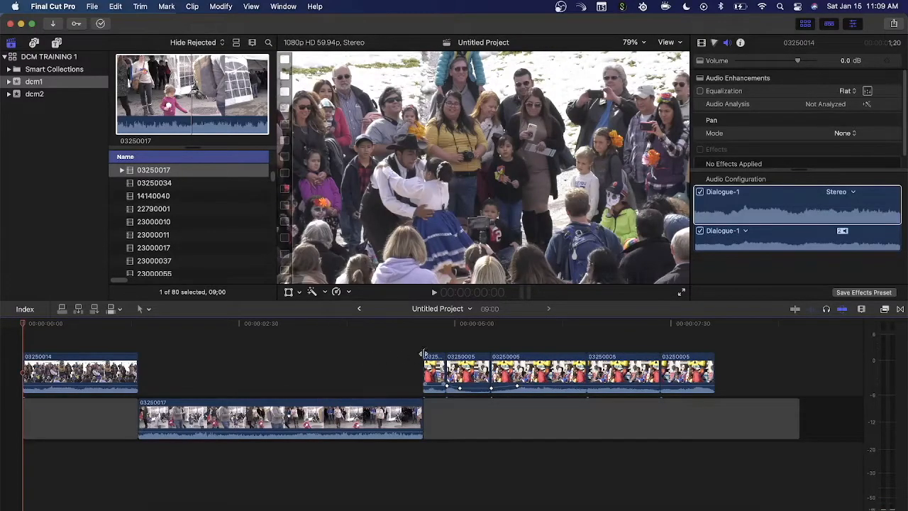
{"action": "left_click_drag", "start_coordinate": [361, 324], "coordinate": [303, 325]}
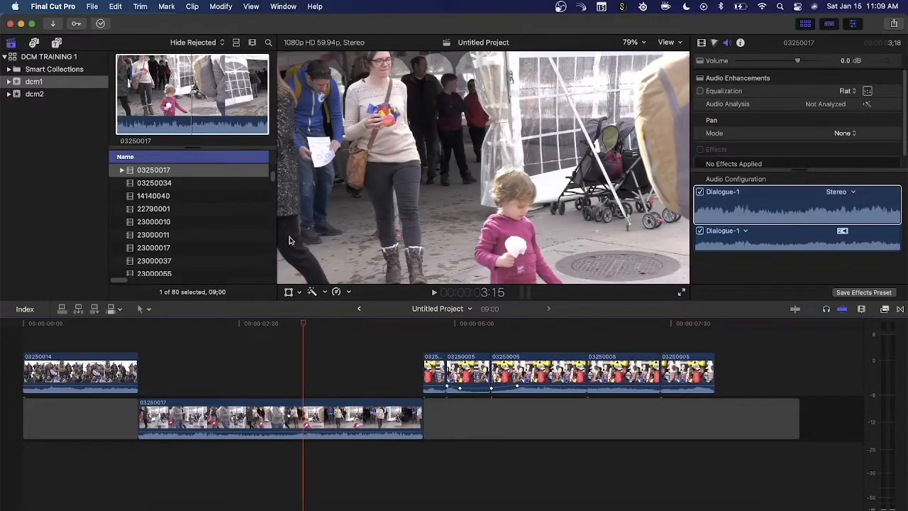
{"action": "left_click", "coordinate": [143, 310]}
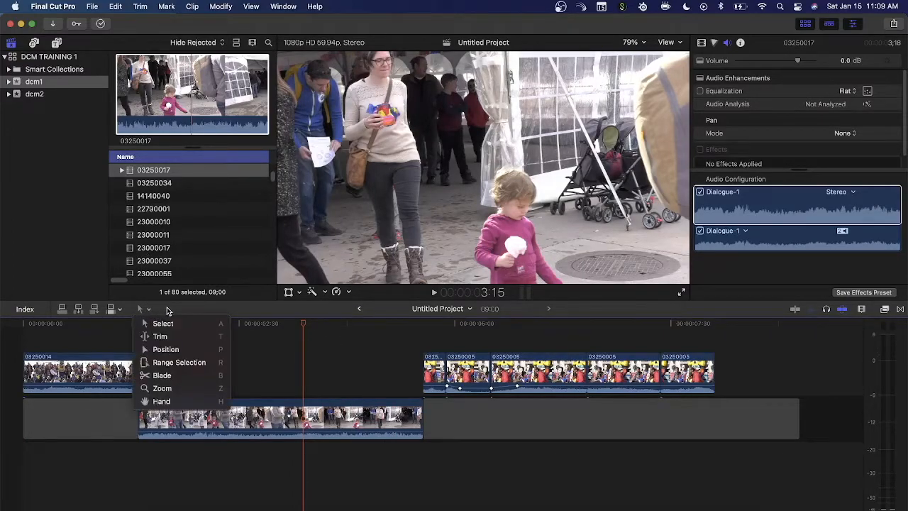
{"action": "left_click", "coordinate": [178, 388]}
{"action": "left_click", "coordinate": [291, 365]}
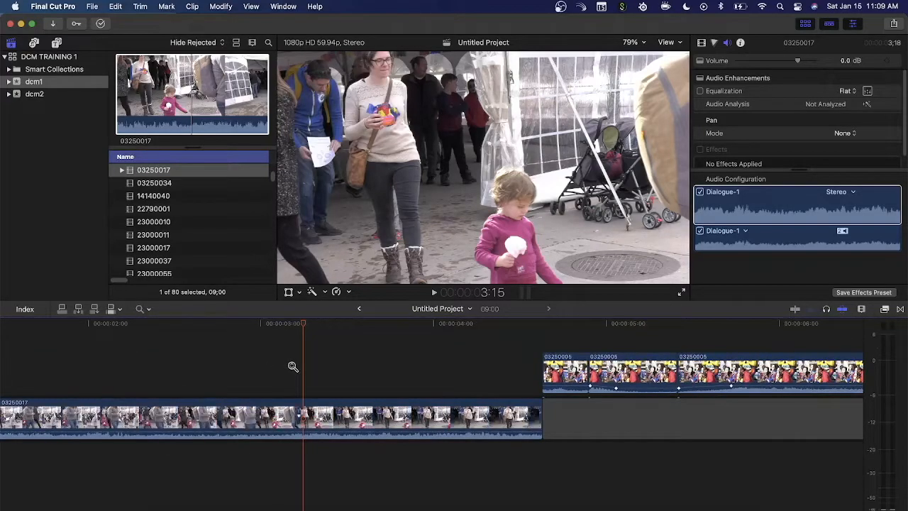
- Magnify the timeline around 3:15 down to single frames with the Zoom tool, and return to the Select tool with the whole project fitted
{"action": "left_click", "coordinate": [286, 376]}
{"action": "left_click", "coordinate": [237, 417]}
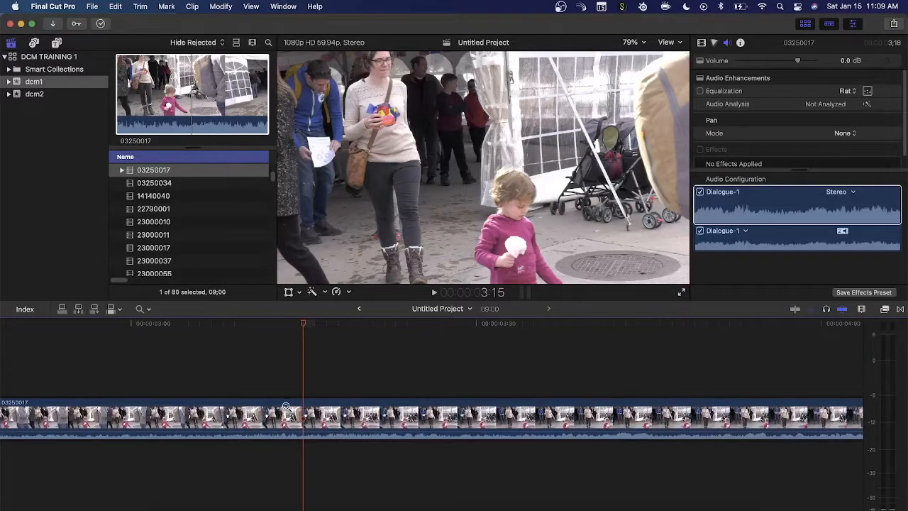
{"action": "left_click", "coordinate": [434, 424]}
{"action": "left_click", "coordinate": [434, 423]}
{"action": "left_click", "coordinate": [435, 423]}
{"action": "left_click", "coordinate": [435, 422]}
{"action": "left_click", "coordinate": [435, 423]}
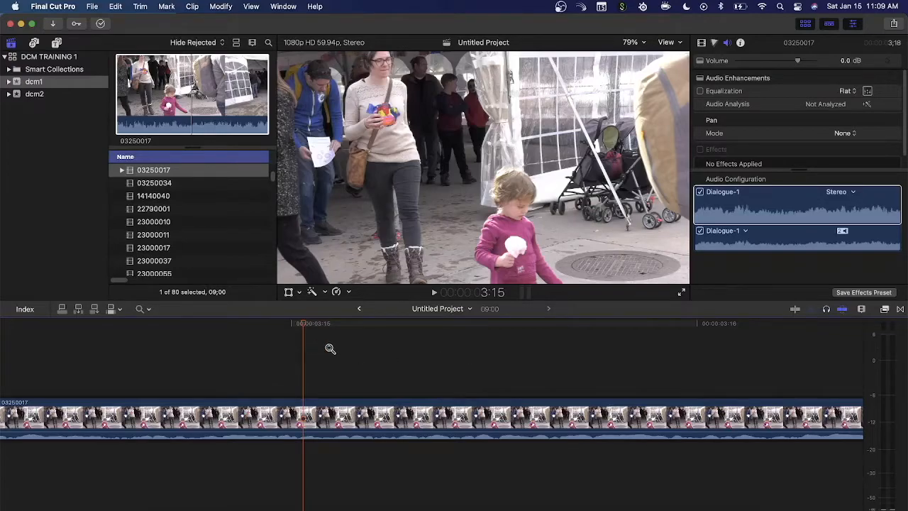
{"action": "key", "text": "shift+z"}
{"action": "key", "text": "a"}
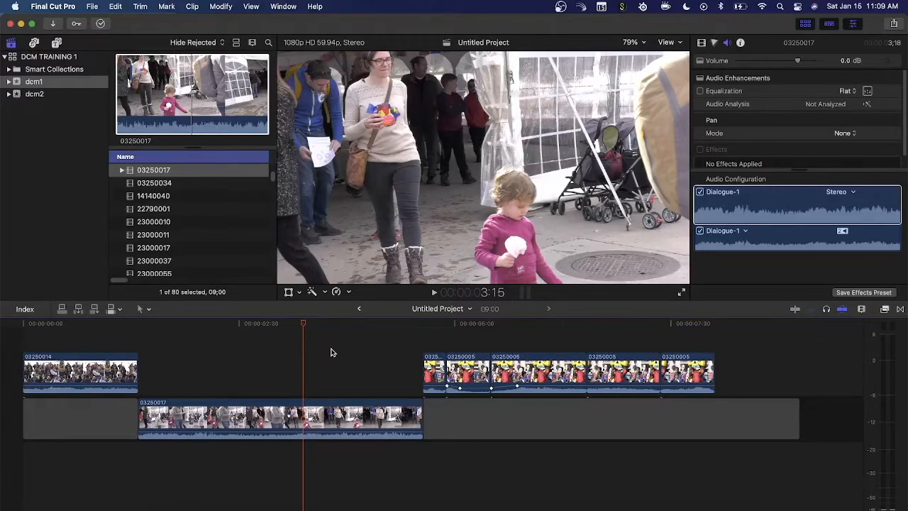
- Zoom the timeline in and out around the playhead while keeping the Select tool, ending at single-frame magnification
{"action": "key", "text": "super+equal"}
{"action": "key", "text": "super+equal"}
{"action": "key", "text": "super+equal"}
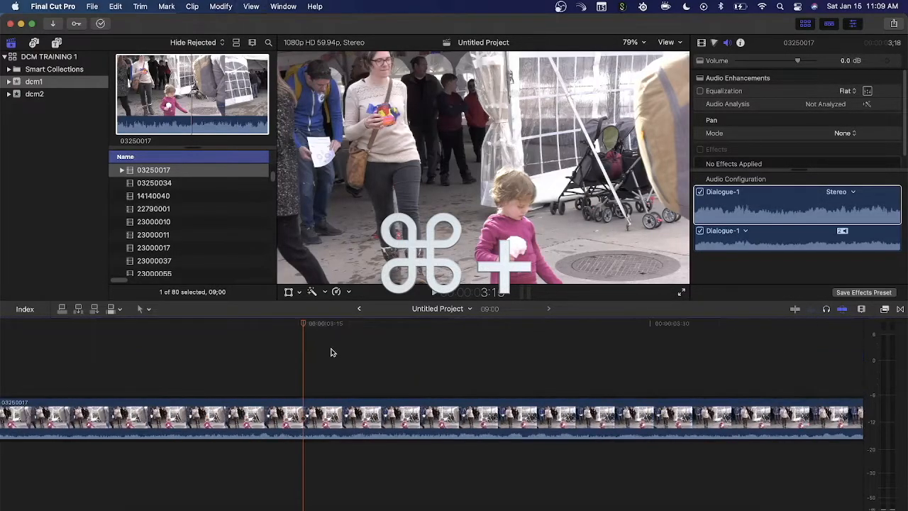
{"action": "key", "text": "super+equal"}
{"action": "key", "text": "super+minus"}
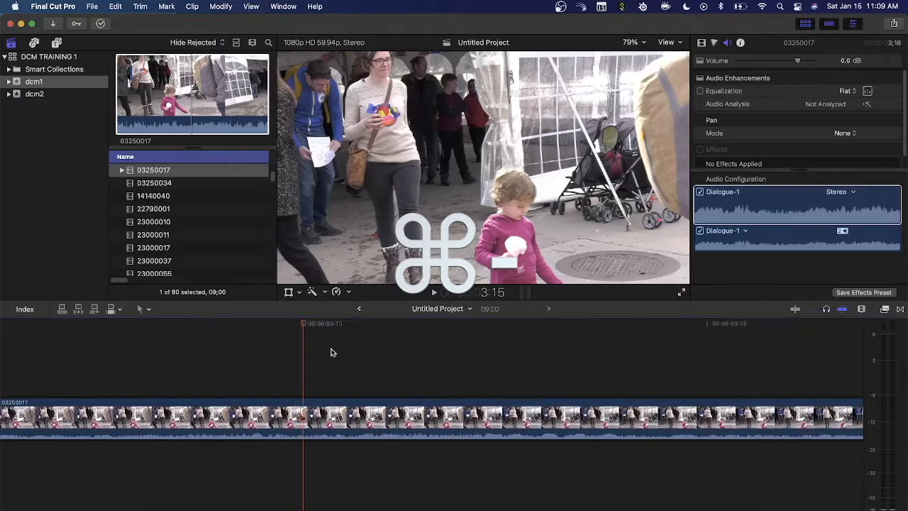
{"action": "key", "text": "super+minus"}
{"action": "key", "text": "super+minus"}
{"action": "key", "text": "super+minus"}
{"action": "key", "text": "super+minus"}
{"action": "key", "text": "super+equal"}
{"action": "key", "text": "super+equal"}
{"action": "key", "text": "super+equal"}
{"action": "key", "text": "super+equal"}
{"action": "key", "text": "super+equal"}
{"action": "key", "text": "super+equal"}
{"action": "key", "text": "super+equal"}
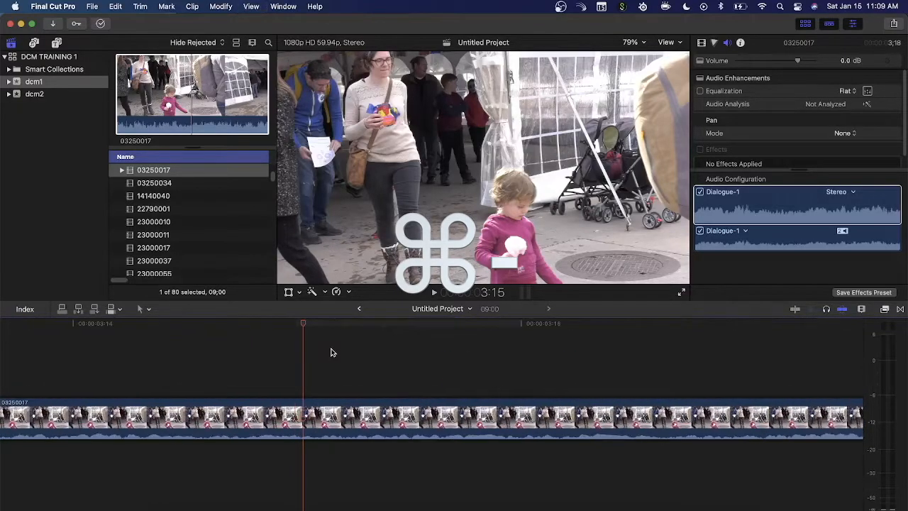
- Step the playhead back and forth frame by frame, leave it at 3:11 and fit the whole project in the timeline
{"action": "key", "text": "Right"}
{"action": "key", "text": "Left"}
{"action": "key", "text": "Left"}
{"action": "key", "text": "Left"}
{"action": "key", "text": "Left"}
{"action": "key", "text": "Right"}
{"action": "key", "text": "Right"}
{"action": "key", "text": "Right"}
{"action": "key", "text": "Left"}
{"action": "key", "text": "Left"}
{"action": "key", "text": "Left"}
{"action": "key", "text": "Left"}
{"action": "key", "text": "shift+z"}
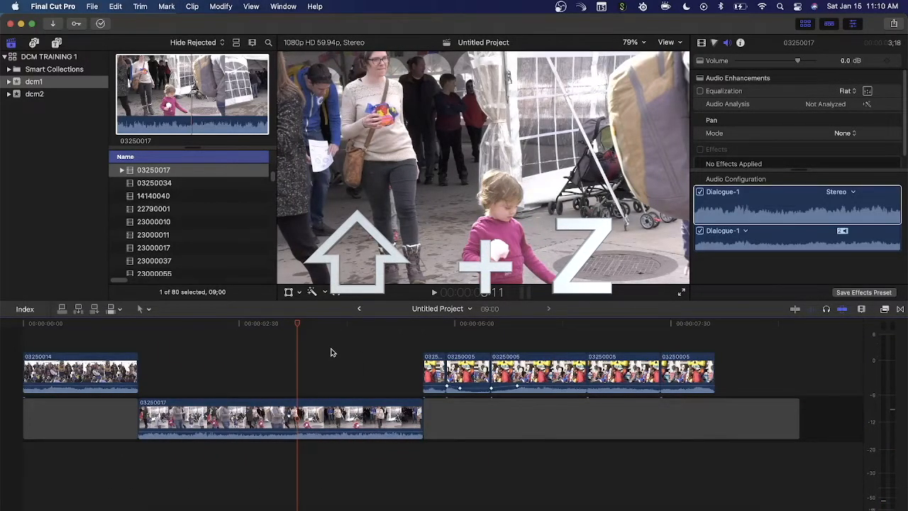
- Shorten the gap at the end of the primary storyline to the end of the last connected clip 03250005, with the whole project fitted
{"action": "left_click_drag", "start_coordinate": [798, 419], "coordinate": [709, 409]}
{"action": "key", "text": "shift+z"}
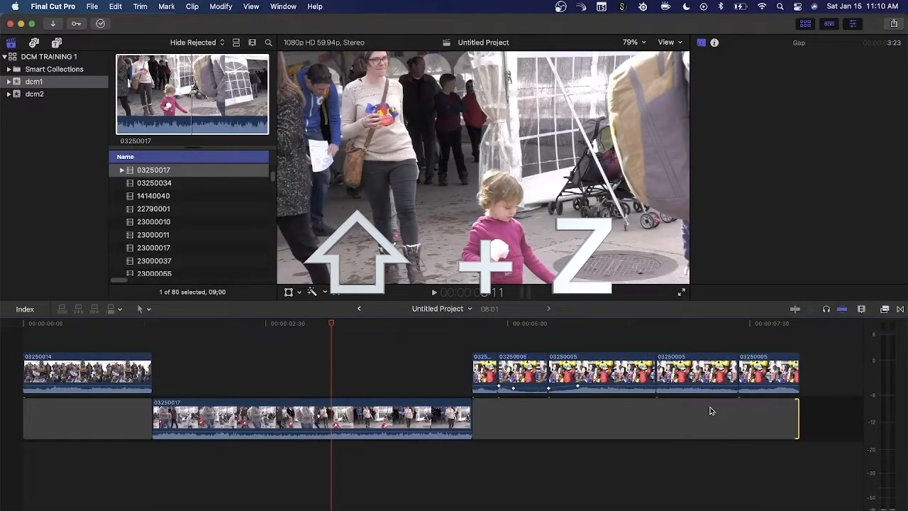
- Pan the magnified timeline back to about 2:25 with the Hand tool, and return to the Select tool with the whole project fitted
{"action": "left_click", "coordinate": [144, 310]}
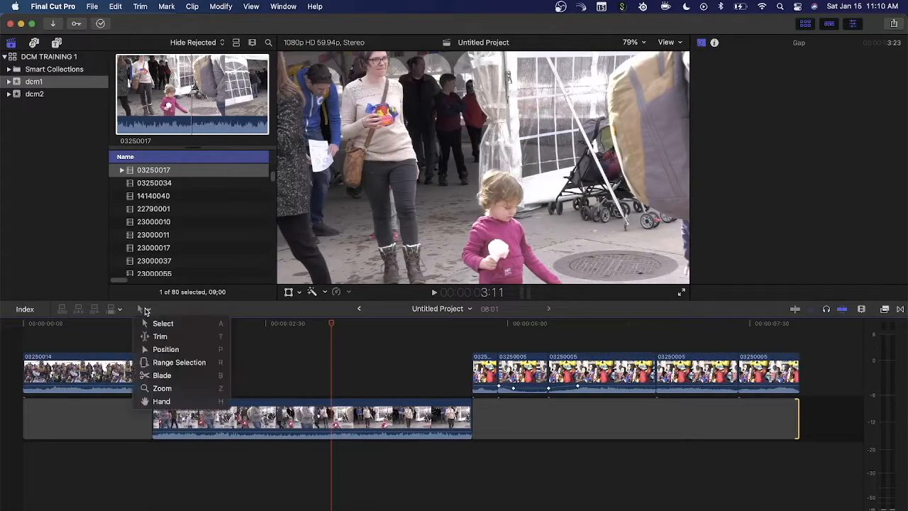
{"action": "left_click", "coordinate": [174, 401]}
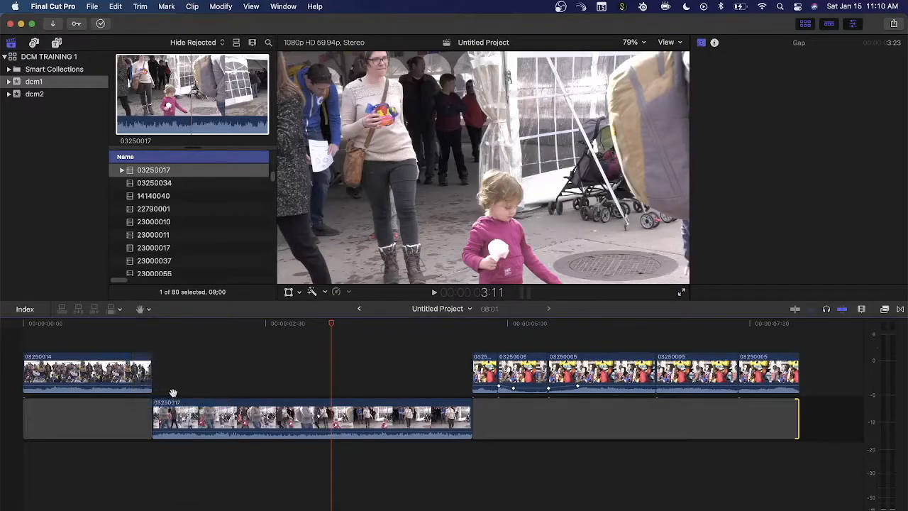
{"action": "key", "text": "super+equal"}
{"action": "key", "text": "super+equal"}
{"action": "key", "text": "super+equal"}
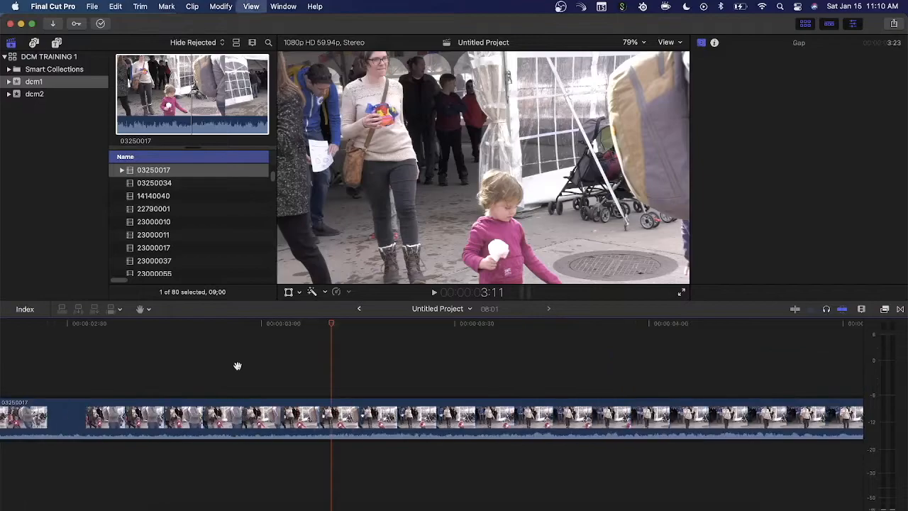
{"action": "left_click_drag", "start_coordinate": [308, 368], "coordinate": [632, 365]}
{"action": "left_click_drag", "start_coordinate": [284, 358], "coordinate": [630, 361]}
{"action": "left_click_drag", "start_coordinate": [220, 348], "coordinate": [669, 365]}
{"action": "left_click_drag", "start_coordinate": [122, 354], "coordinate": [578, 359]}
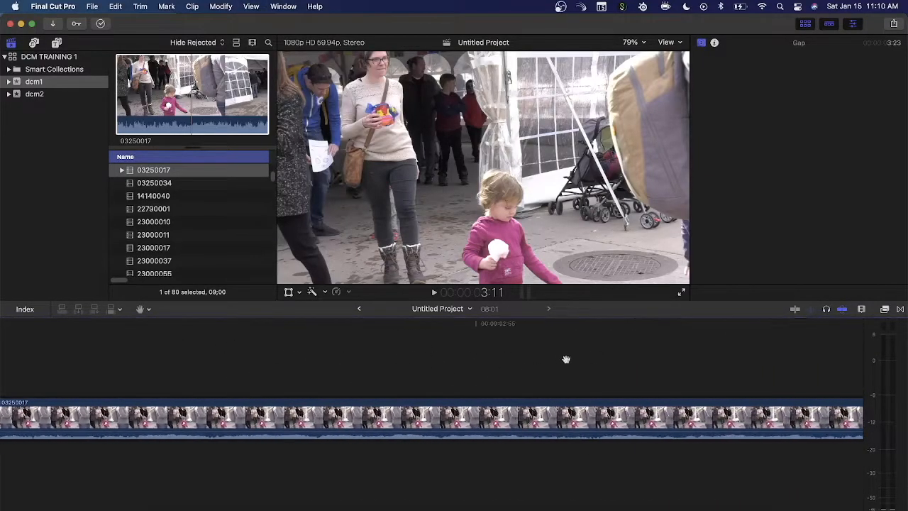
{"action": "left_click_drag", "start_coordinate": [203, 361], "coordinate": [536, 358]}
{"action": "left_click_drag", "start_coordinate": [213, 356], "coordinate": [563, 358]}
{"action": "left_click_drag", "start_coordinate": [134, 354], "coordinate": [425, 358]}
{"action": "left_click_drag", "start_coordinate": [241, 358], "coordinate": [381, 355]}
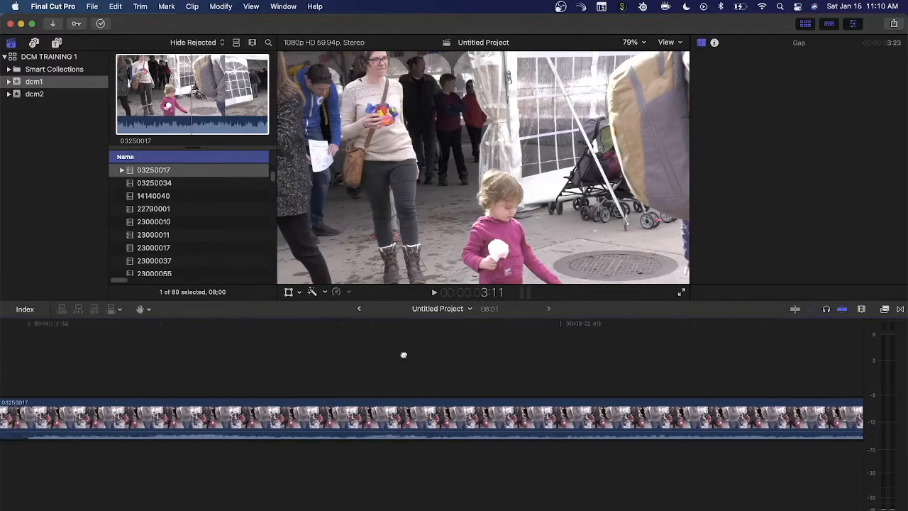
{"action": "left_click_drag", "start_coordinate": [223, 361], "coordinate": [405, 362]}
{"action": "left_click_drag", "start_coordinate": [276, 354], "coordinate": [326, 353]}
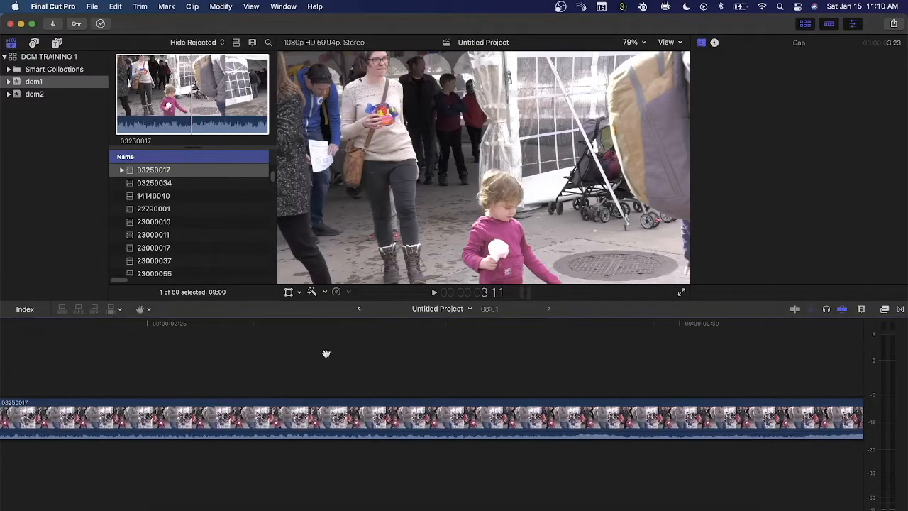
{"action": "key", "text": "a"}
{"action": "key", "text": "shift+z"}
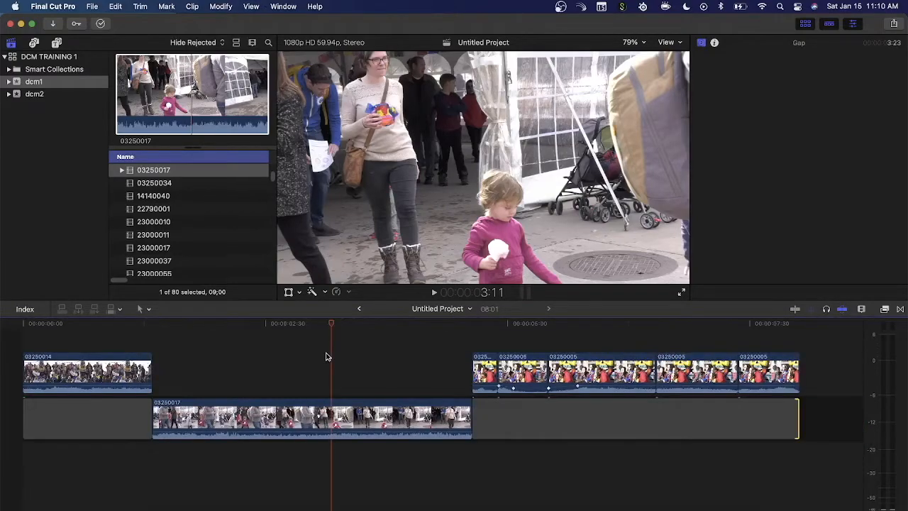
{"action": "left_click", "coordinate": [142, 309]}
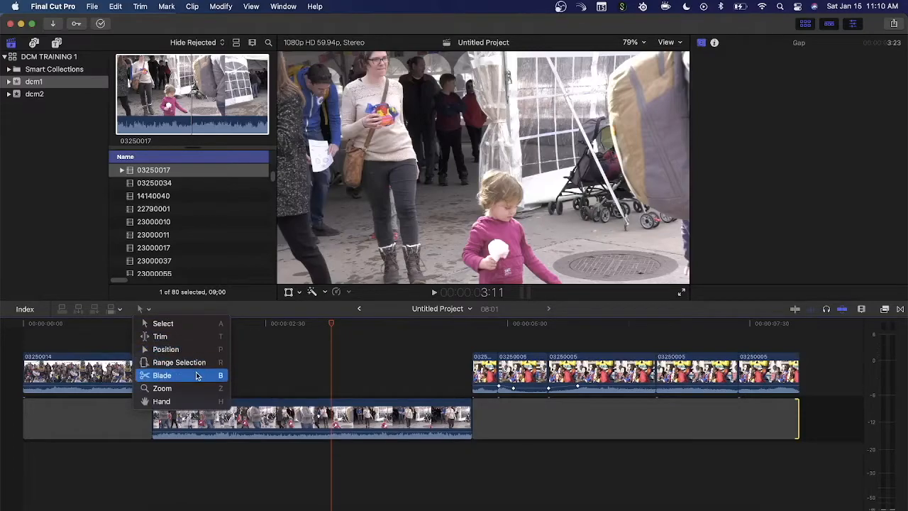
{"action": "left_click", "coordinate": [209, 308]}
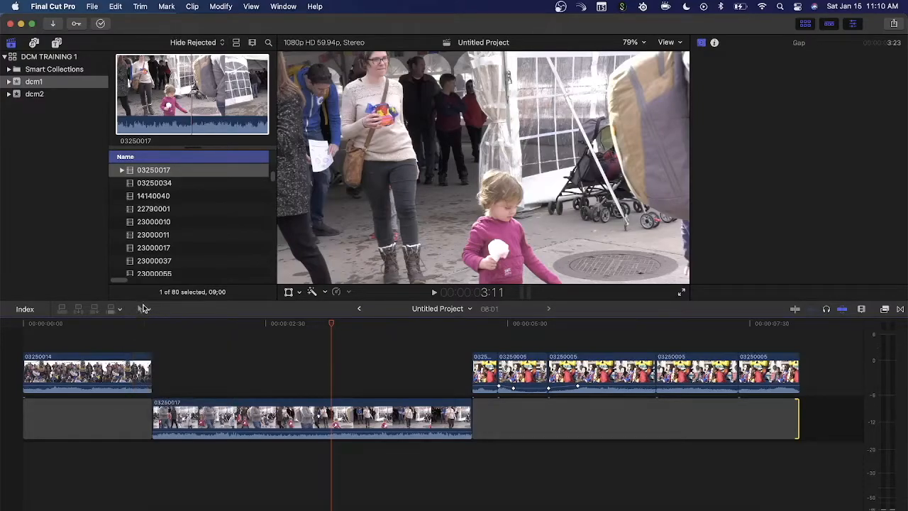
{"action": "left_click", "coordinate": [143, 308]}
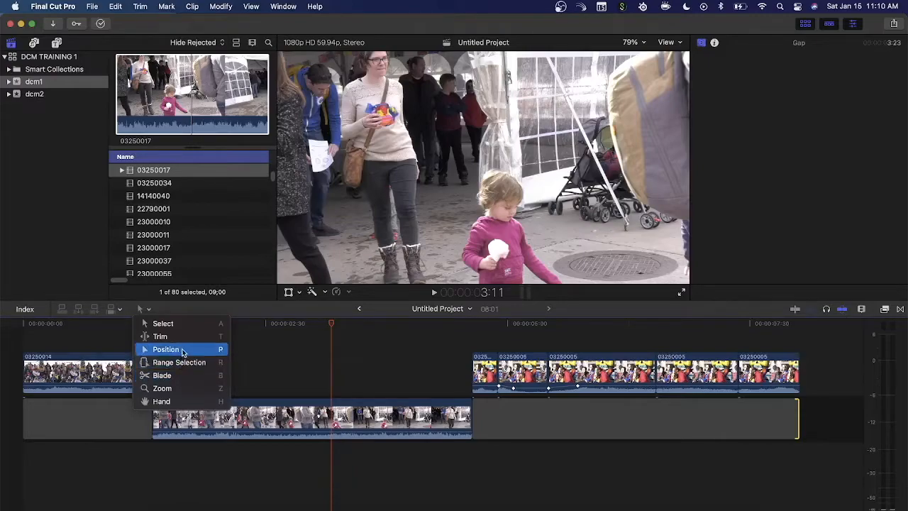
{"action": "left_click", "coordinate": [239, 310]}
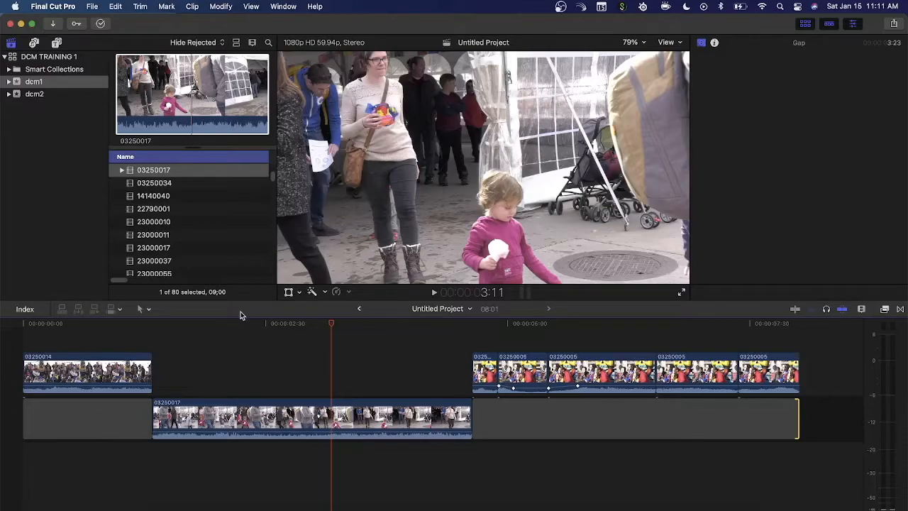
{"action": "left_click", "coordinate": [146, 309]}
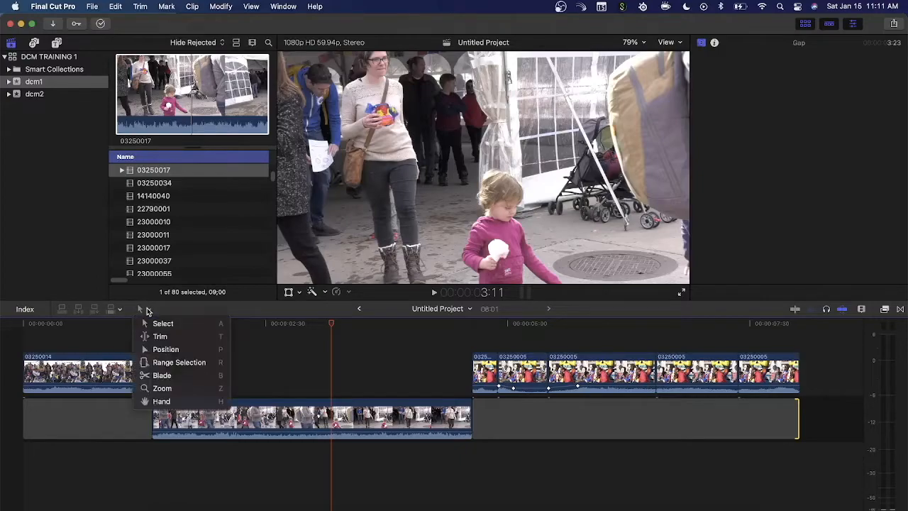